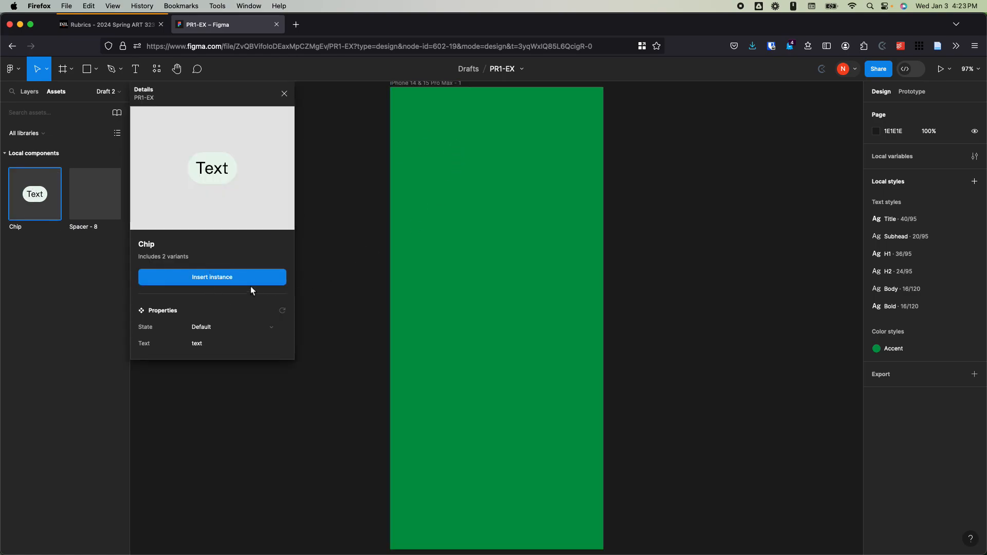
# Step: Insert an instance of the Chip component and set its label to "Add More Text"
pyautogui.click(270, 278)
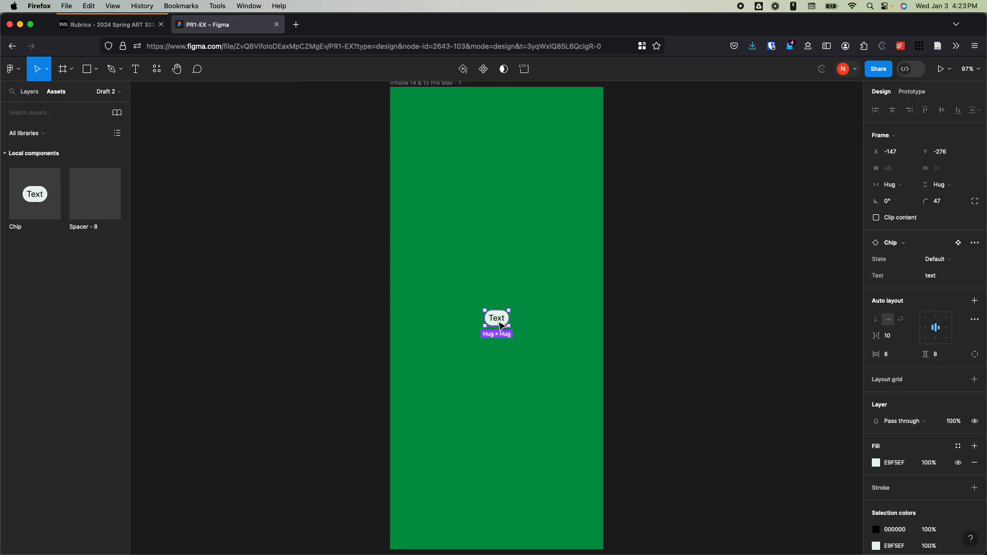
pyautogui.scroll(3, 497, 325)
pyautogui.doubleClick(498, 319)
pyautogui.doubleClick(498, 319)
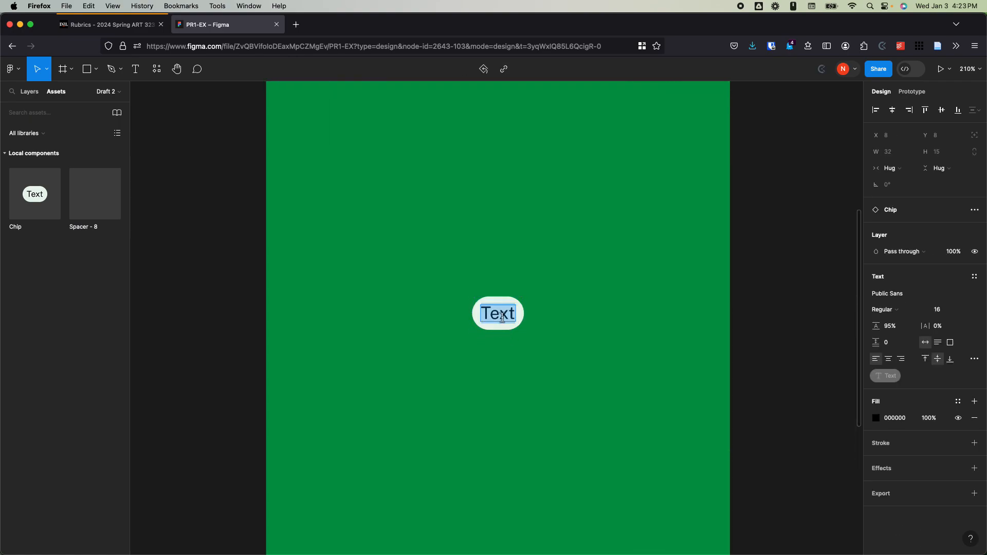
pyautogui.write('Add More Text')
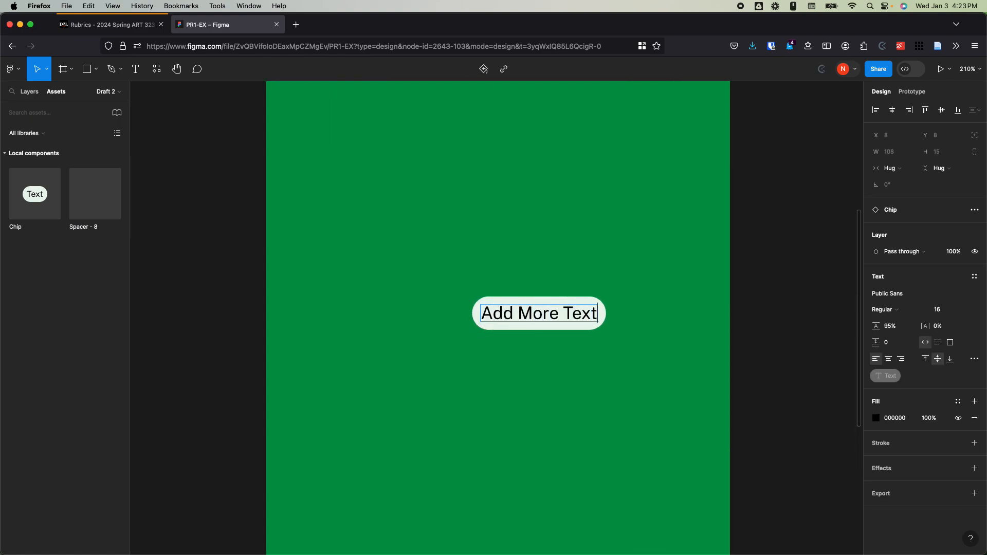
# Step: Set the chip's label to "Text" and finish editing it
pyautogui.press('BackSpace')
pyautogui.press('BackSpace')
pyautogui.press('BackSpace')
pyautogui.press('BackSpace')
pyautogui.press('BackSpace')
pyautogui.press('BackSpace')
pyautogui.press('BackSpace')
pyautogui.press('BackSpace')
pyautogui.press('BackSpace')
pyautogui.press('BackSpace')
pyautogui.press('BackSpace')
pyautogui.press('BackSpace')
pyautogui.press('BackSpace')
pyautogui.write('Text')
pyautogui.press('Escape')
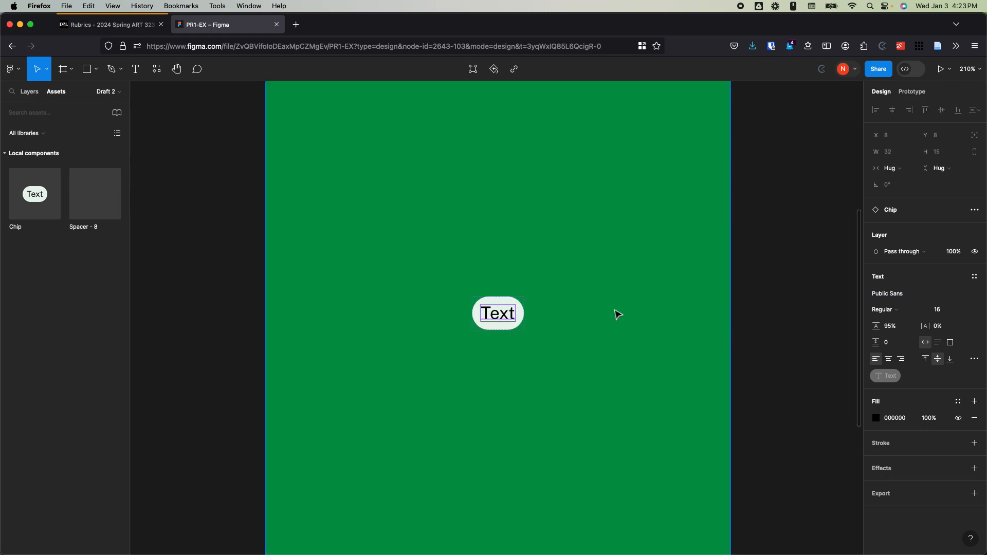
pyautogui.click(616, 306)
# Step: Move the chip near the upper-left corner of the iPhone 14 & 15 Pro Max - 1 frame, at about X 47, Y 44 within it
pyautogui.scroll(-5, 592, 312)
pyautogui.scroll(-2, 537, 324)
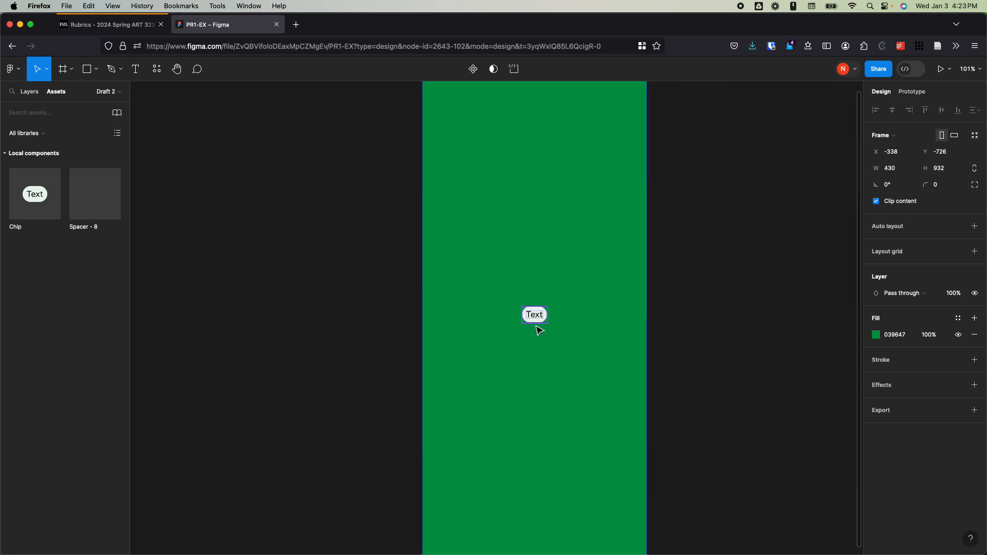
pyautogui.click(749, 311)
pyautogui.scroll(2, 756, 325)
pyautogui.hscroll(2, 741, 314)
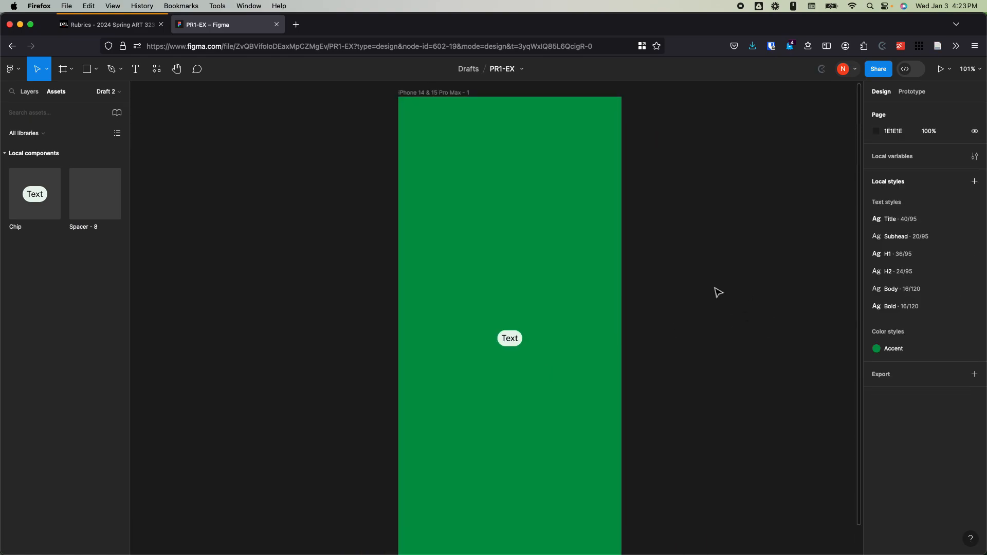
pyautogui.moveTo(504, 340); pyautogui.dragTo(435, 127)
# Step: Nest the Chip layer inside the iPhone 14 & 15 Pro Max - 1 frame in the layer hierarchy
pyautogui.click(30, 91)
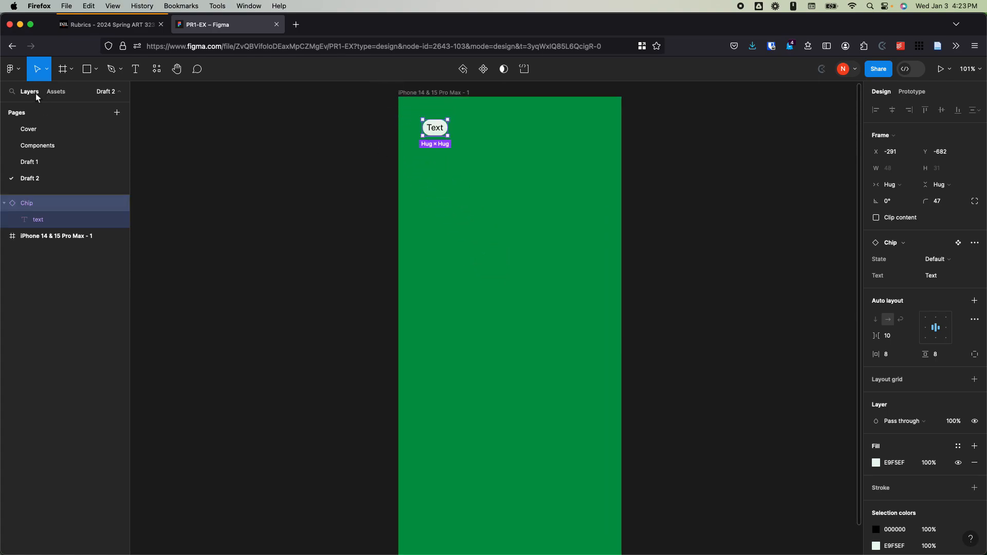
pyautogui.click(78, 315)
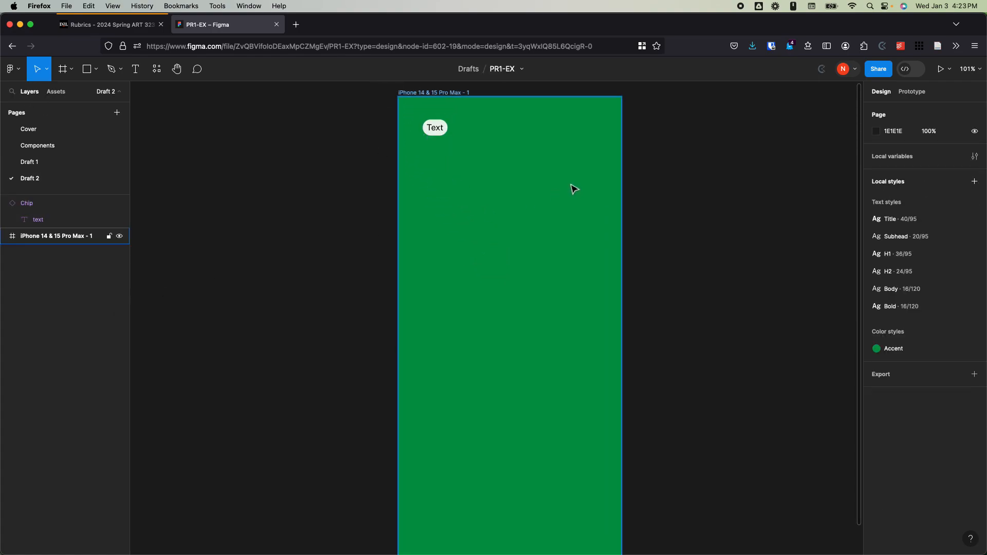
pyautogui.click(446, 94)
pyautogui.click(30, 205)
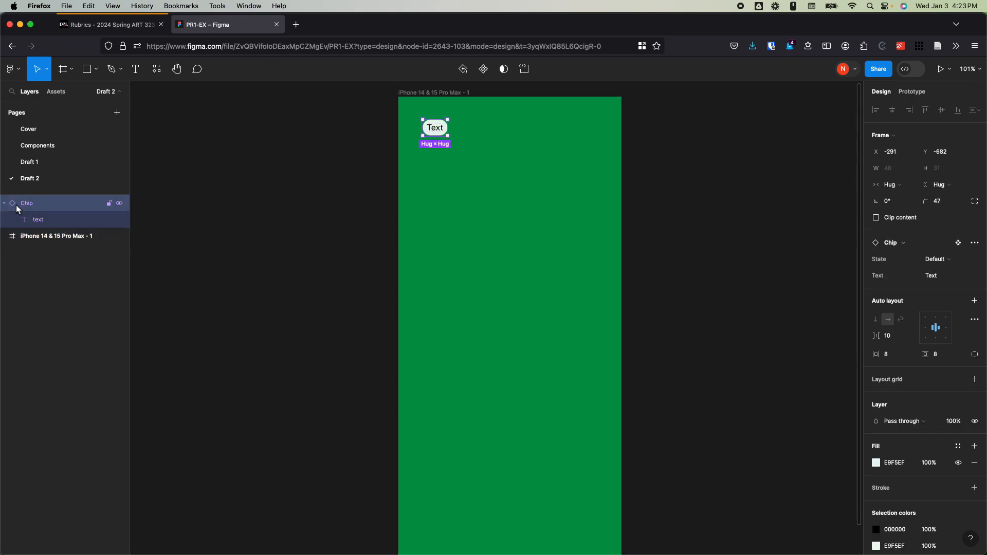
pyautogui.click(4, 203)
pyautogui.moveTo(28, 205); pyautogui.dragTo(32, 221)
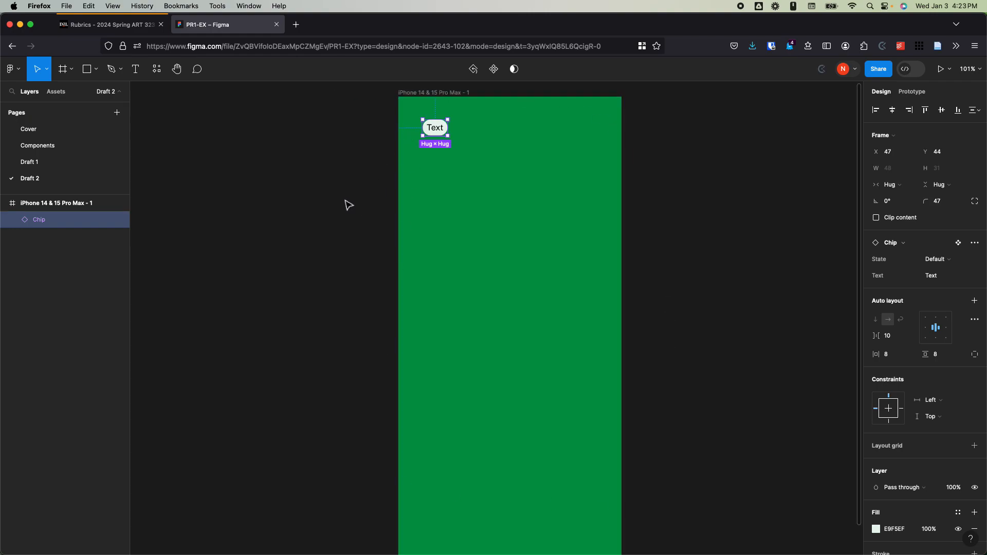
# Step: Add auto layout to the iPhone 14 & 15 Pro Max - 1 frame
pyautogui.scroll(-2, 350, 206)
pyautogui.click(684, 221)
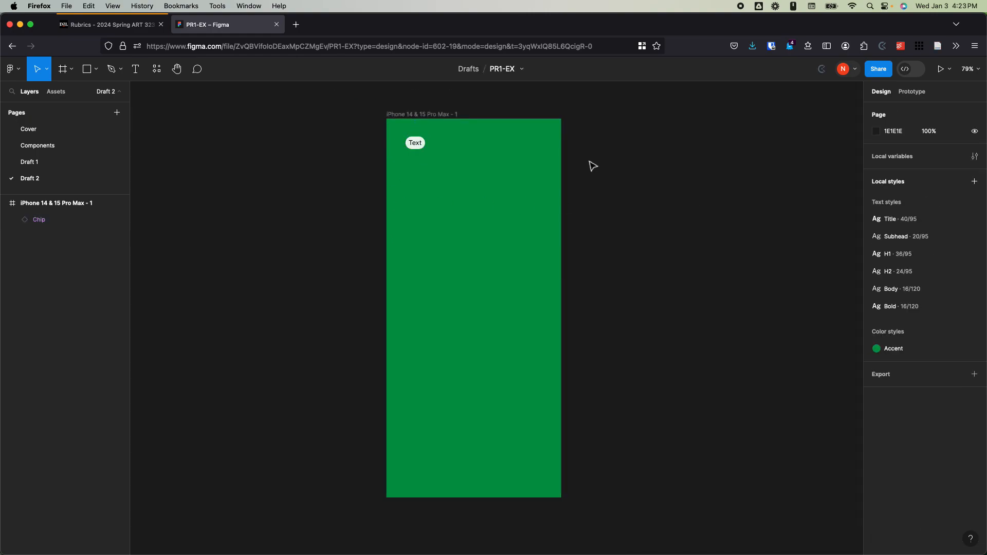
pyautogui.click(446, 116)
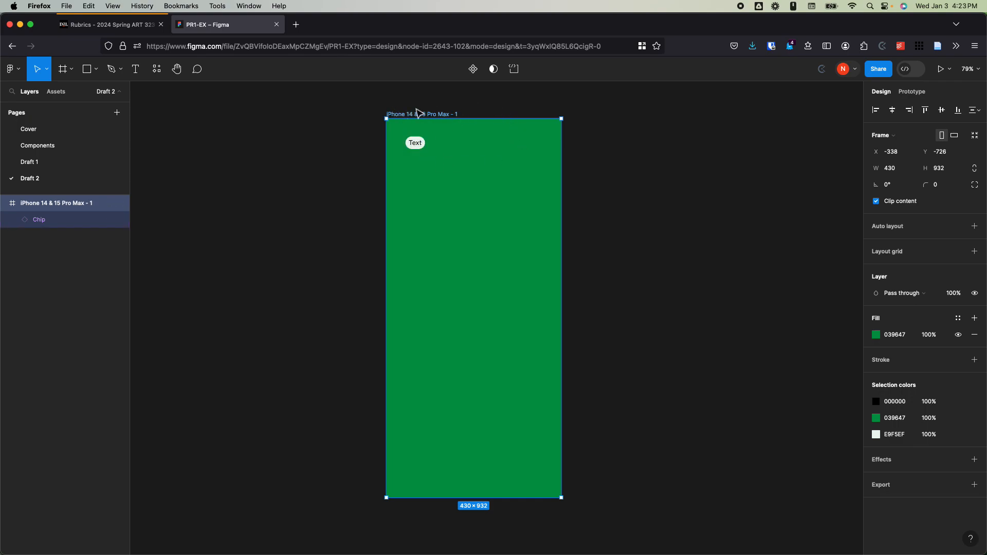
pyautogui.click(975, 226)
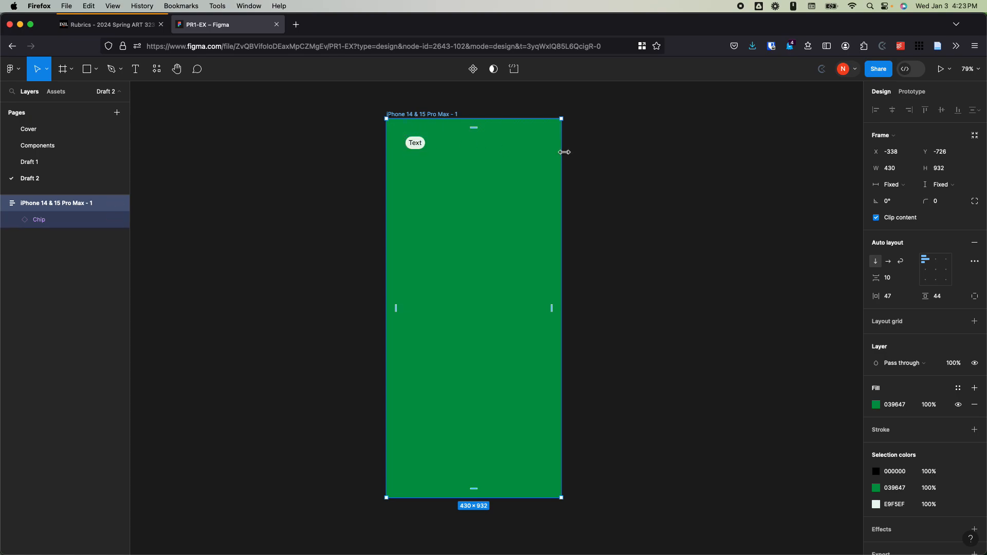
# Step: Try the frame's different auto layout alignments around the chip's possible positions, ending with top left
pyautogui.click(936, 261)
pyautogui.click(950, 263)
pyautogui.click(948, 271)
pyautogui.click(948, 280)
pyautogui.click(936, 280)
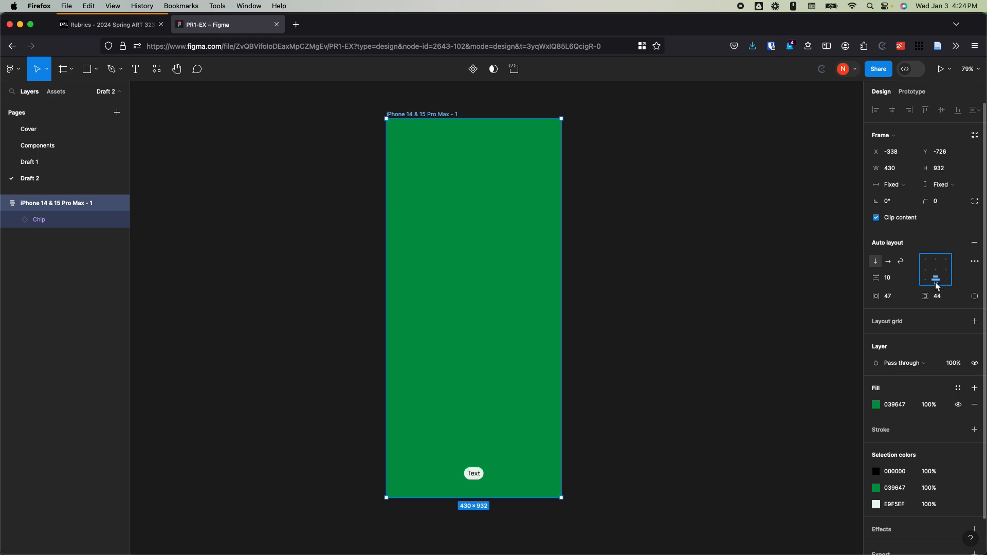
pyautogui.click(923, 281)
pyautogui.click(923, 269)
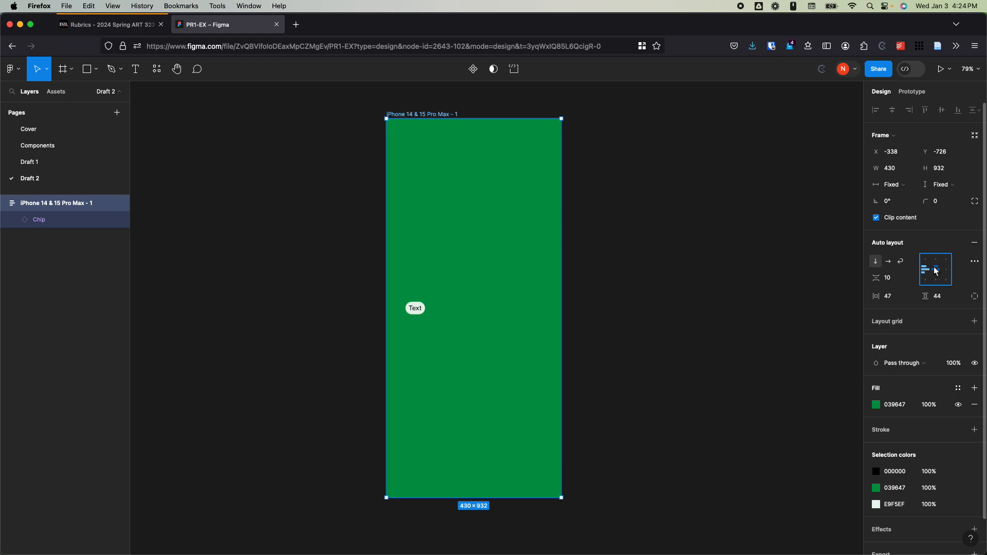
pyautogui.click(936, 270)
pyautogui.click(935, 260)
pyautogui.click(926, 260)
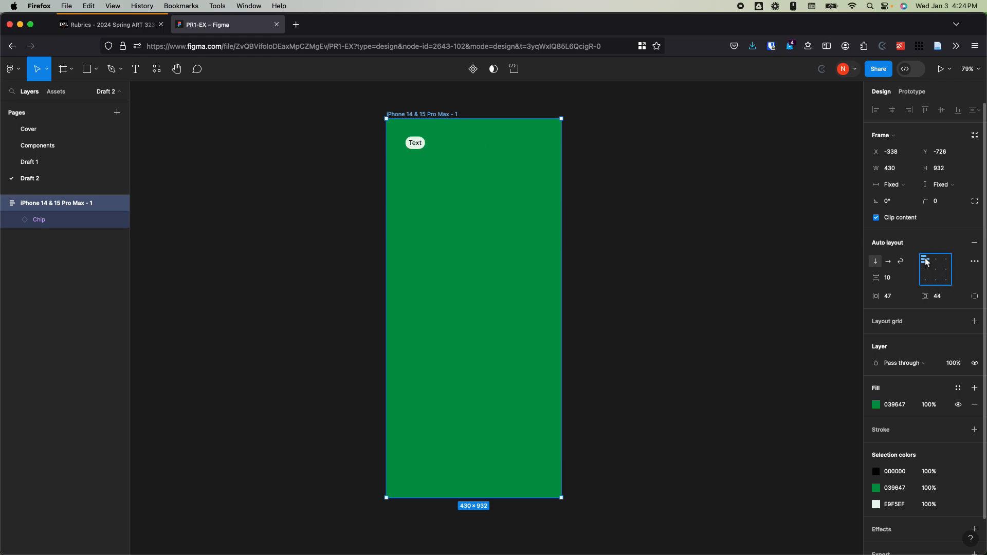
pyautogui.click(926, 271)
pyautogui.click(926, 280)
pyautogui.click(936, 281)
pyautogui.click(927, 280)
pyautogui.click(927, 271)
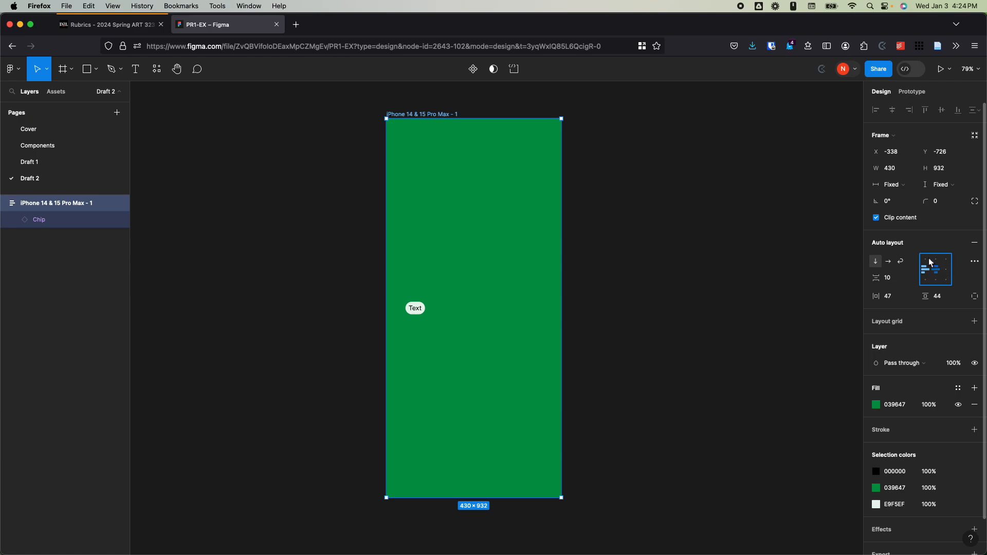
pyautogui.click(928, 261)
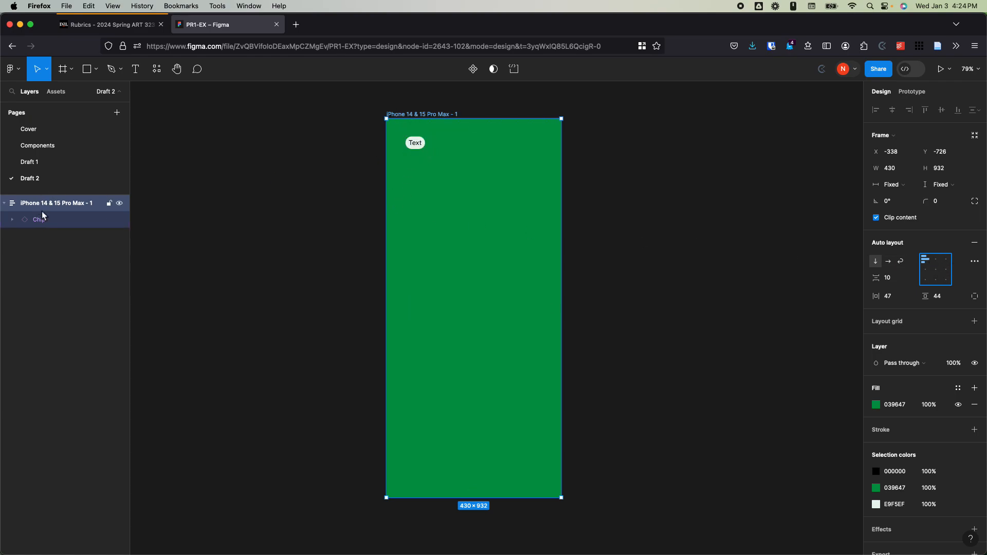
# Step: Duplicate the chip five times inside the auto layout frame
pyautogui.click(63, 220)
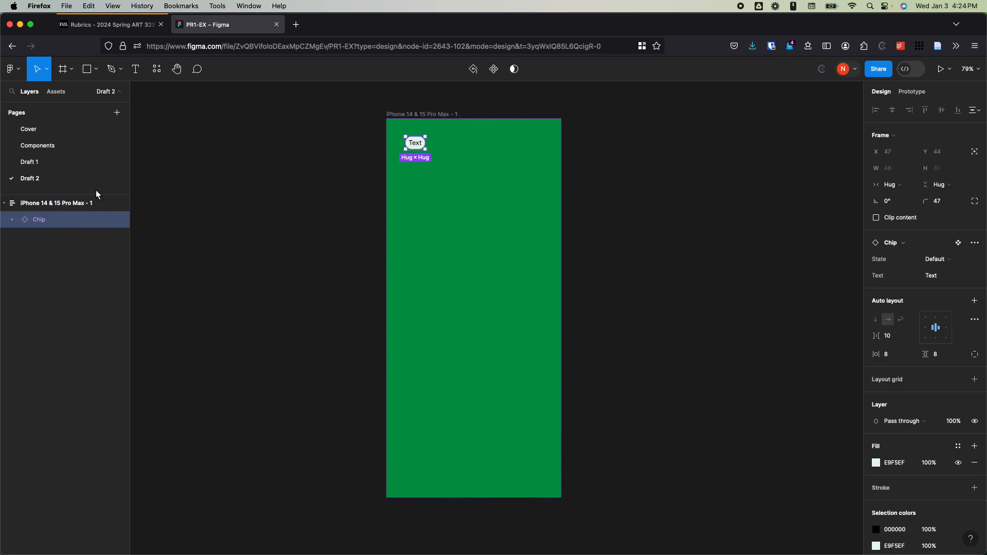
pyautogui.press('super+d')
pyautogui.press('super+d')
pyautogui.press('super+d')
pyautogui.press('super+d')
pyautogui.press('super+d')
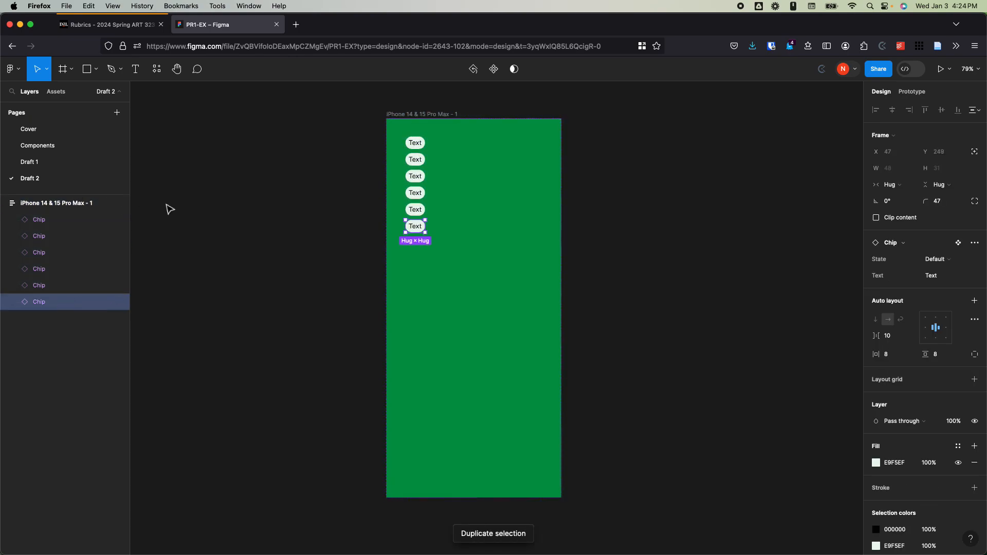
# Step: Try top center and top right alignment on the frame with the stacked chips, ending with top left
pyautogui.click(44, 204)
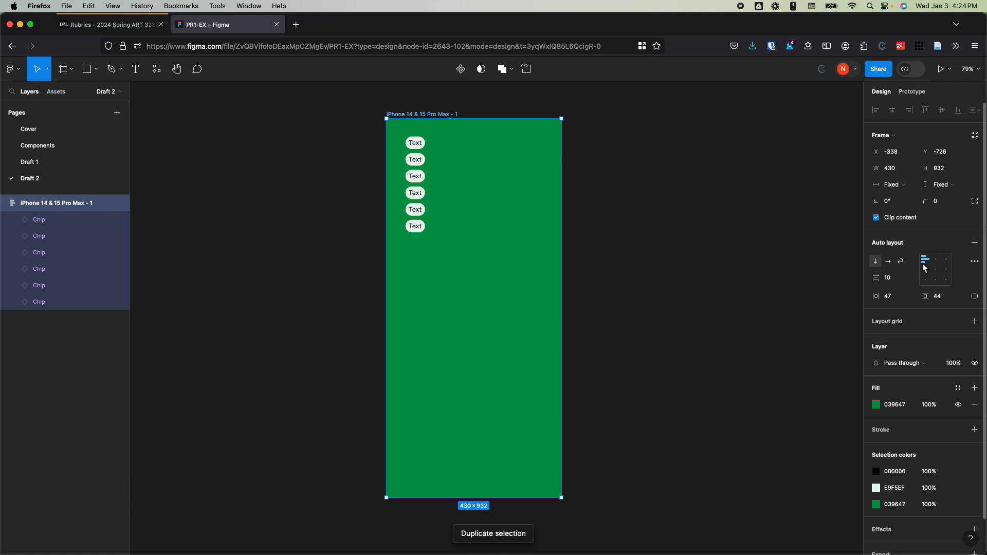
pyautogui.click(936, 260)
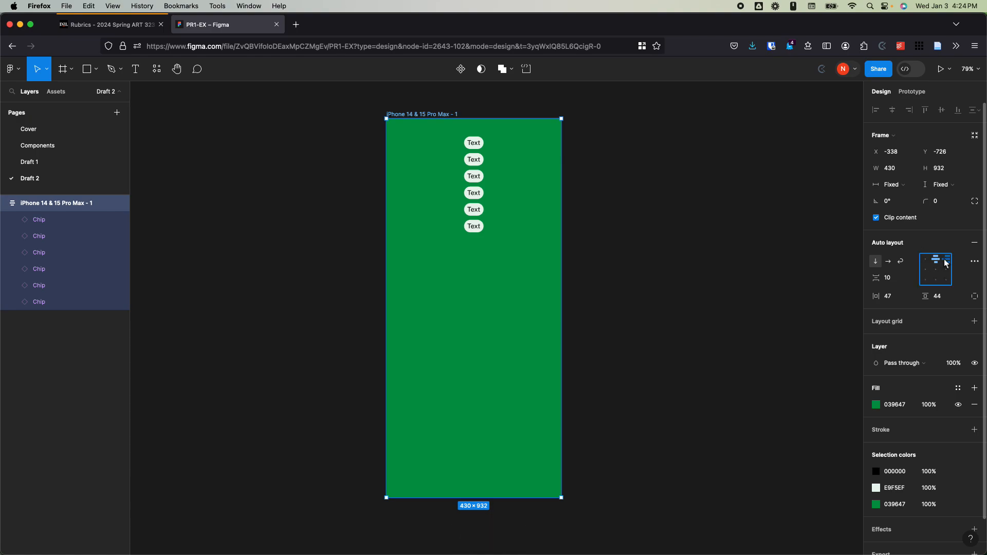
pyautogui.click(948, 260)
pyautogui.click(936, 260)
pyautogui.click(924, 260)
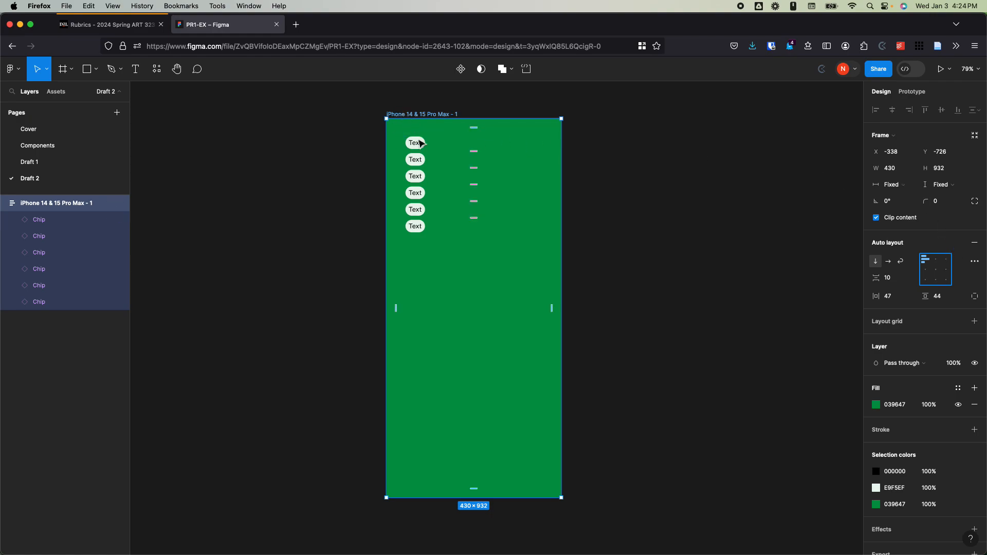
# Step: Switch the frame to horizontal layout and duplicate the last chip five times past the frame's edge
pyautogui.click(889, 263)
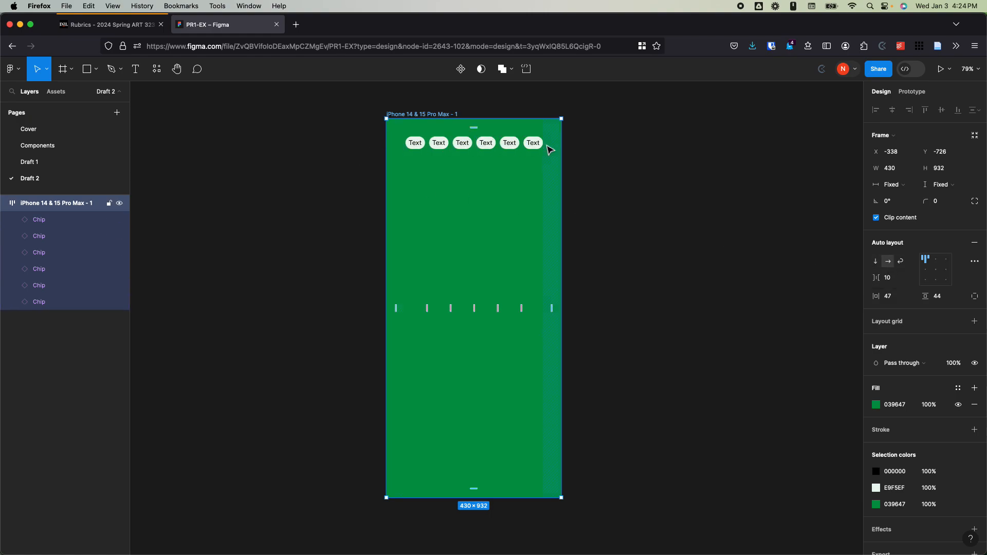
pyautogui.click(57, 303)
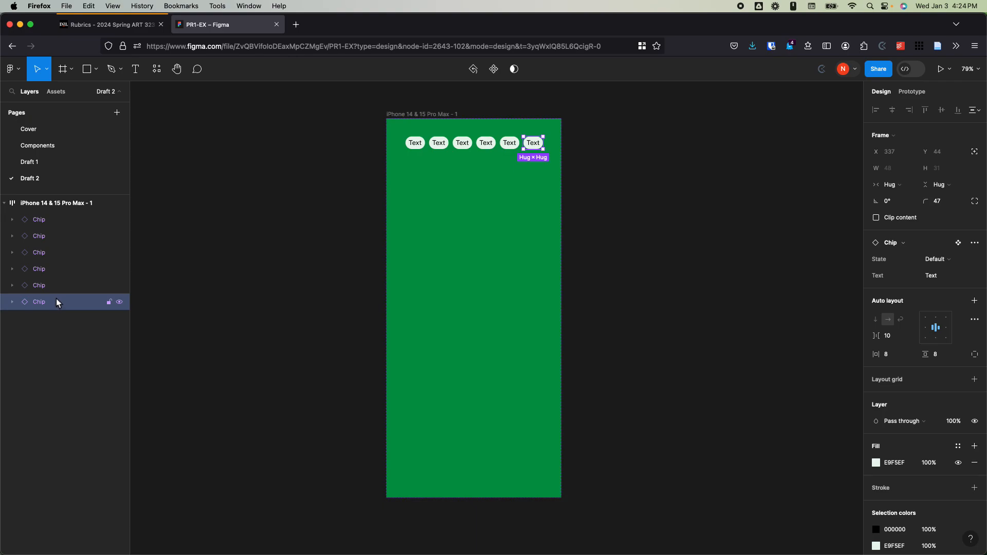
pyautogui.press('super+d')
pyautogui.press('super+d')
pyautogui.press('super+d')
pyautogui.press('super+d')
pyautogui.press('super+d')
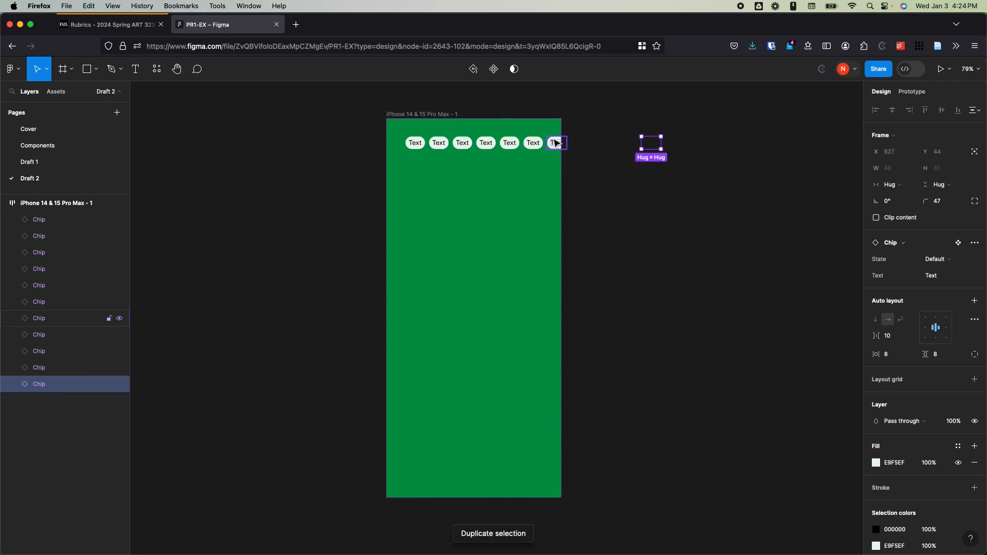
# Step: Undo the extra chip duplicates and the switch to horizontal layout
pyautogui.press('super+z')
pyautogui.press('super+z')
pyautogui.press('super+z')
pyautogui.press('super+z')
pyautogui.press('super+z')
pyautogui.press('super+z')
pyautogui.press('super+z')
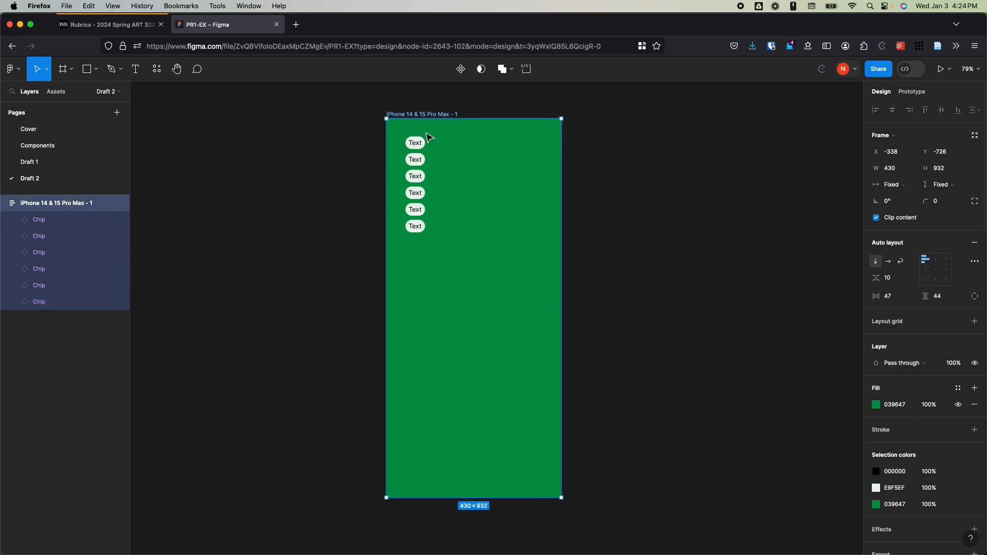
# Step: Set the frame's auto layout direction to horizontal and turn on wrapping for the chips
pyautogui.click(888, 262)
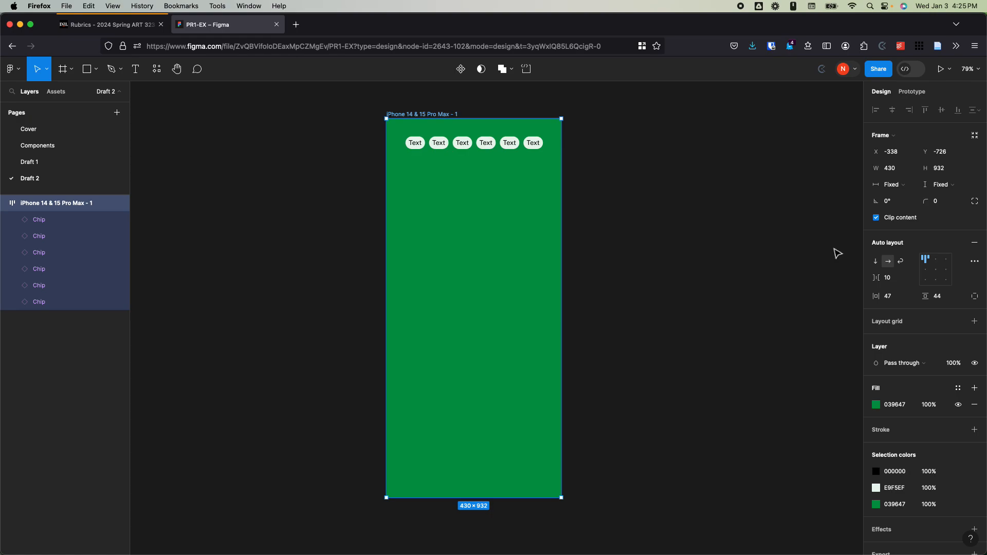
pyautogui.click(901, 263)
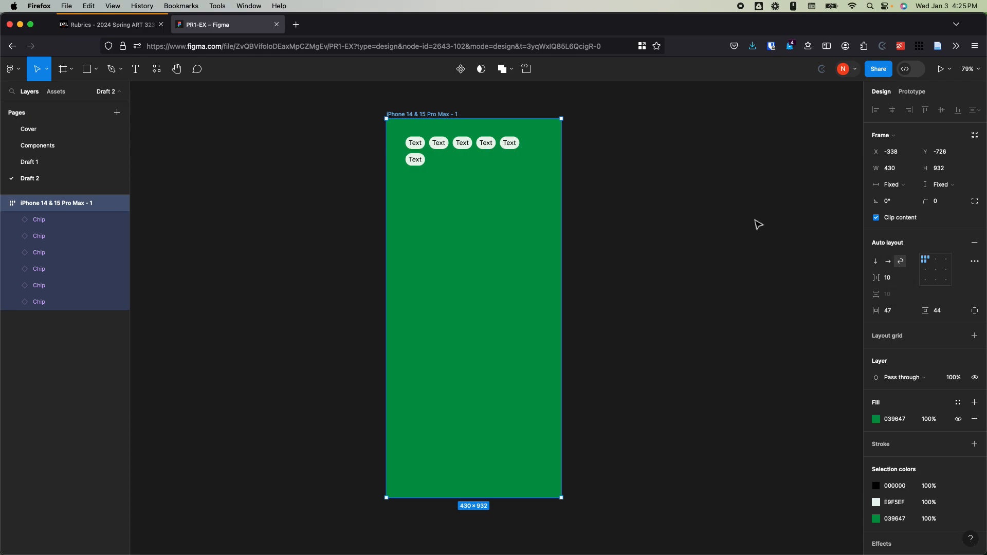
# Step: Narrow the frame to a width of about 229, and widen it again to about 368 to reflow the wrapped chips
pyautogui.moveTo(561, 169); pyautogui.dragTo(479, 171)
pyautogui.scroll(5, 448, 110)
pyautogui.scroll(3, 494, 222)
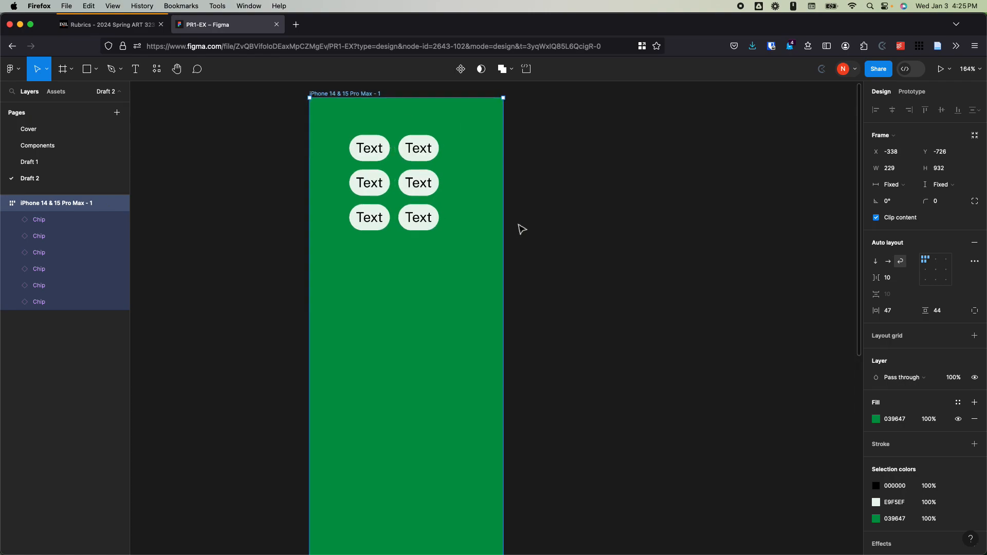
pyautogui.moveTo(503, 218); pyautogui.dragTo(620, 198)
# Step: Duplicate the last chip repeatedly until the chips fill six rows of four and start a seventh row
pyautogui.click(419, 183)
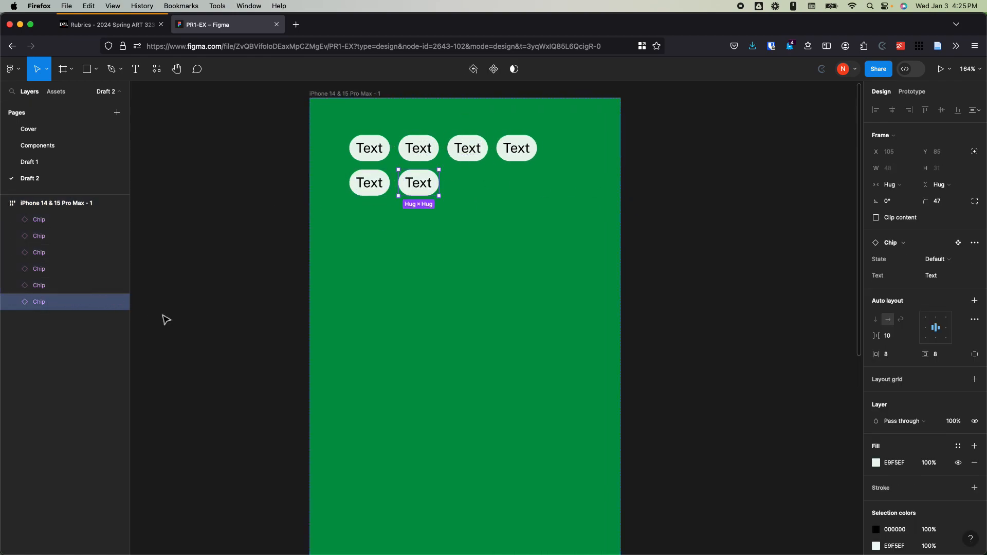
pyautogui.press('super+d')
pyautogui.press('super+d')
pyautogui.press('super+d')
pyautogui.press('super+d')
pyautogui.press('super+d')
pyautogui.press('super+d')
pyautogui.press('super+d')
pyautogui.press('super+d')
pyautogui.press('super+d')
pyautogui.press('super+d')
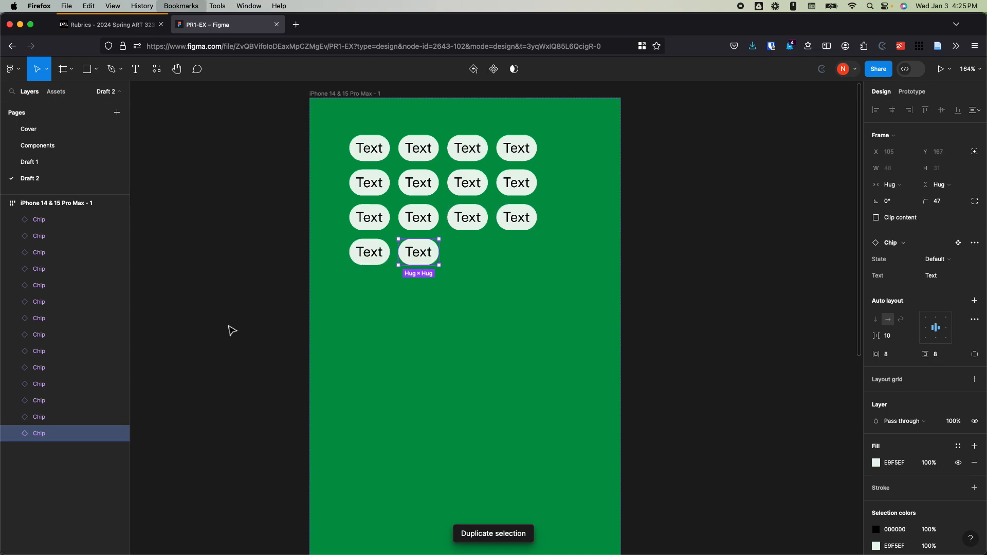
pyautogui.press('super+d')
pyautogui.press('super+d')
pyautogui.press('super+d')
pyautogui.press('super+d')
pyautogui.press('super+d')
pyautogui.press('super+d')
pyautogui.press('super+d')
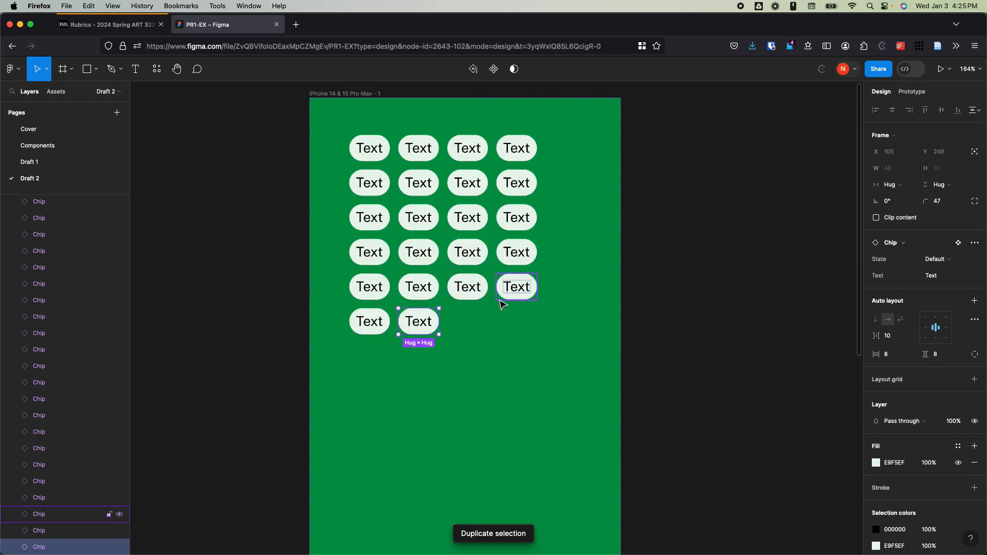
pyautogui.press('super+d')
pyautogui.press('super+d')
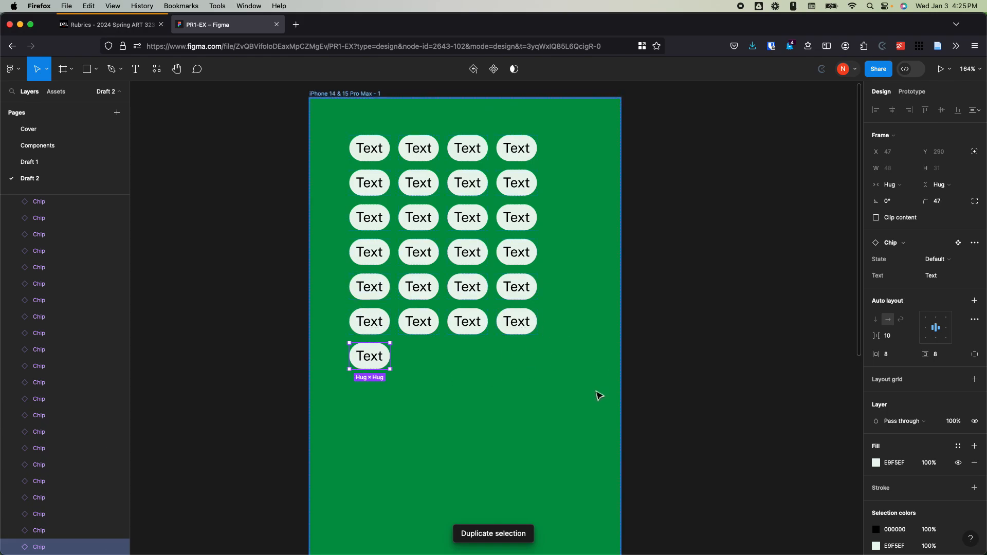
pyautogui.press('Escape')
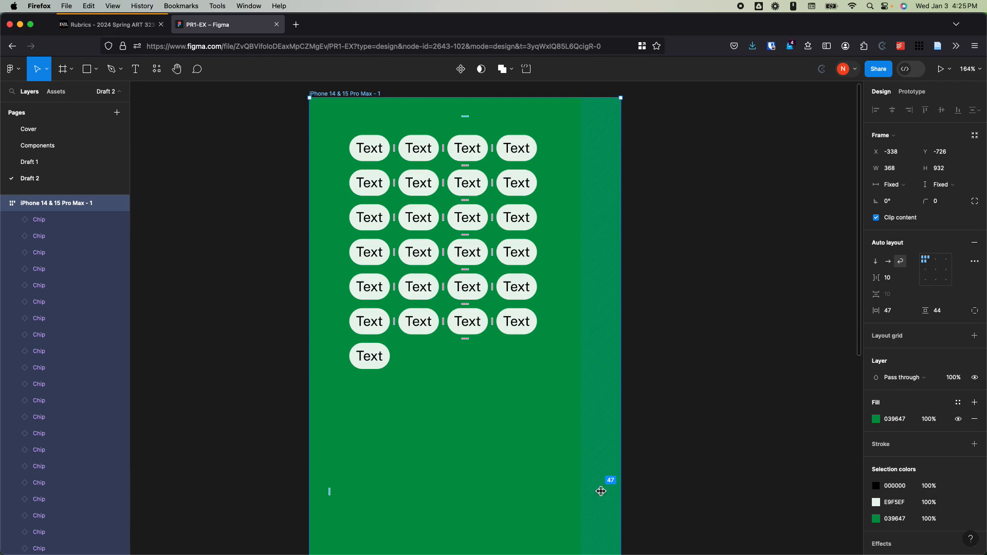
# Step: Widen the phone frame to 390 to reflow the wrapped chips, and deselect it
pyautogui.moveTo(622, 465); pyautogui.dragTo(638, 441)
pyautogui.scroll(-3, 463, 327)
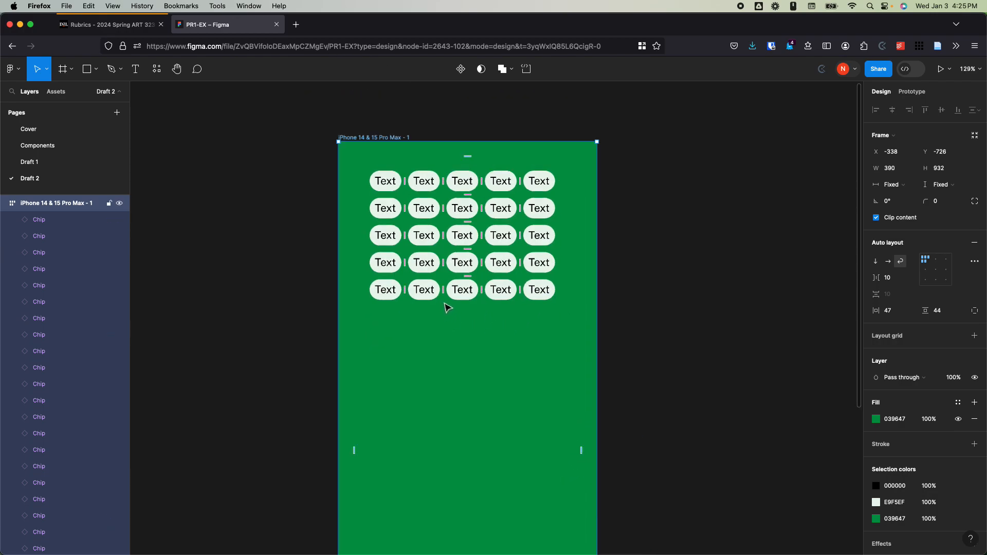
pyautogui.click(727, 269)
pyautogui.scroll(-3, 694, 268)
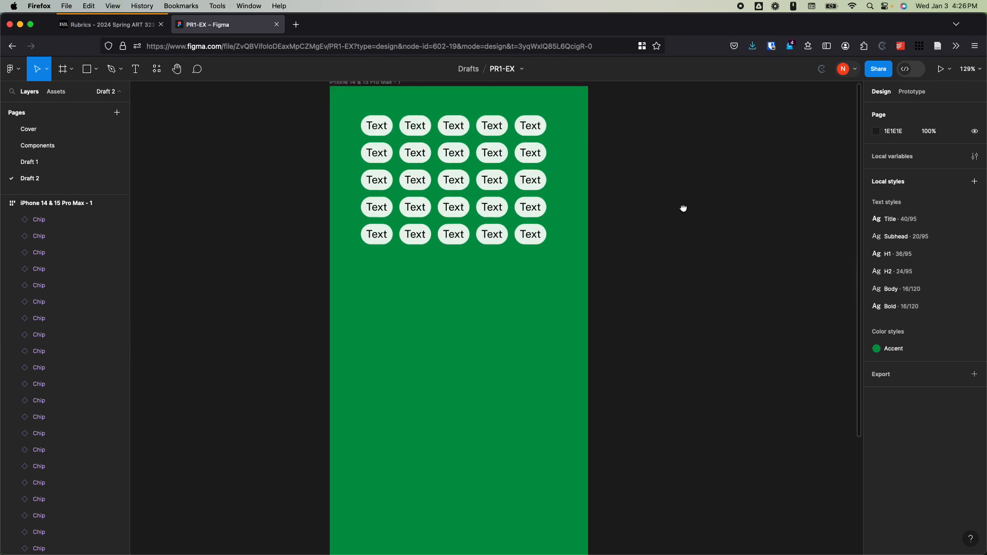
pyautogui.scroll(6, 483, 145)
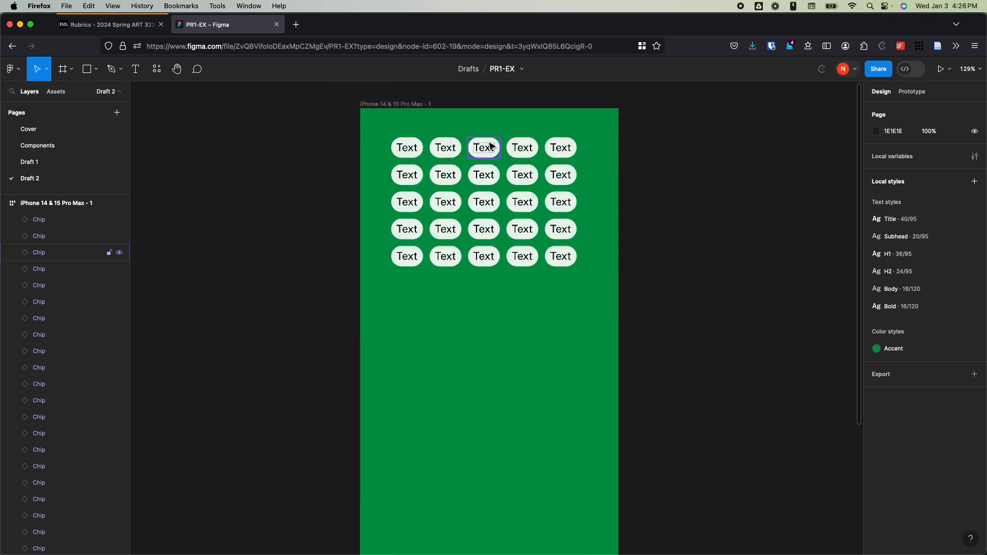
# Step: Delete all ten chips in the two lowest rows of the phone frame
pyautogui.click(591, 291)
pyautogui.keyDown('shift'); pyautogui.click(531, 289); pyautogui.keyUp('shift')
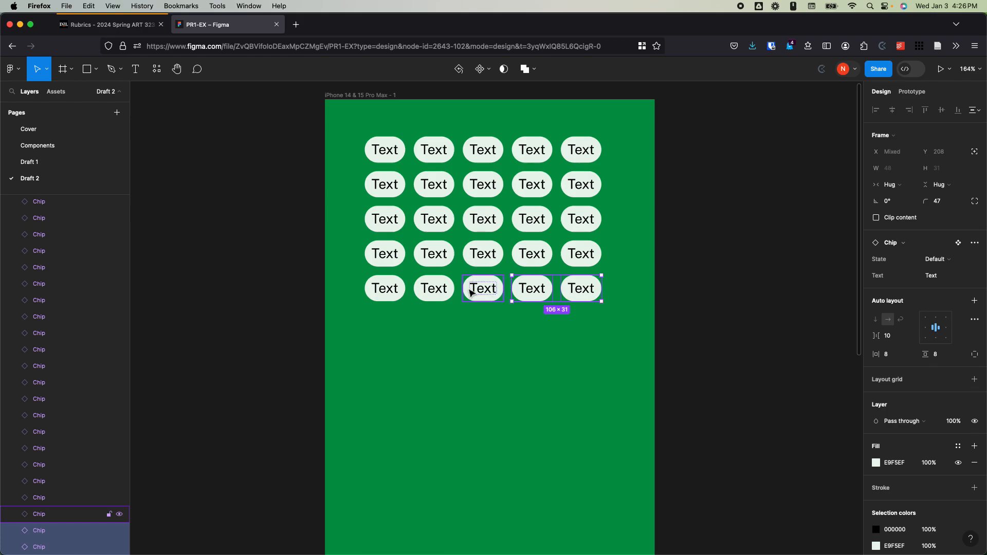
pyautogui.keyDown('shift'); pyautogui.click(482, 289); pyautogui.keyUp('shift')
pyautogui.keyDown('shift'); pyautogui.click(434, 289); pyautogui.keyUp('shift')
pyautogui.keyDown('shift'); pyautogui.click(385, 289); pyautogui.keyUp('shift')
pyautogui.keyDown('shift'); pyautogui.click(385, 255); pyautogui.keyUp('shift')
pyautogui.keyDown('shift'); pyautogui.click(434, 254); pyautogui.keyUp('shift')
pyautogui.keyDown('shift'); pyautogui.click(494, 257); pyautogui.keyUp('shift')
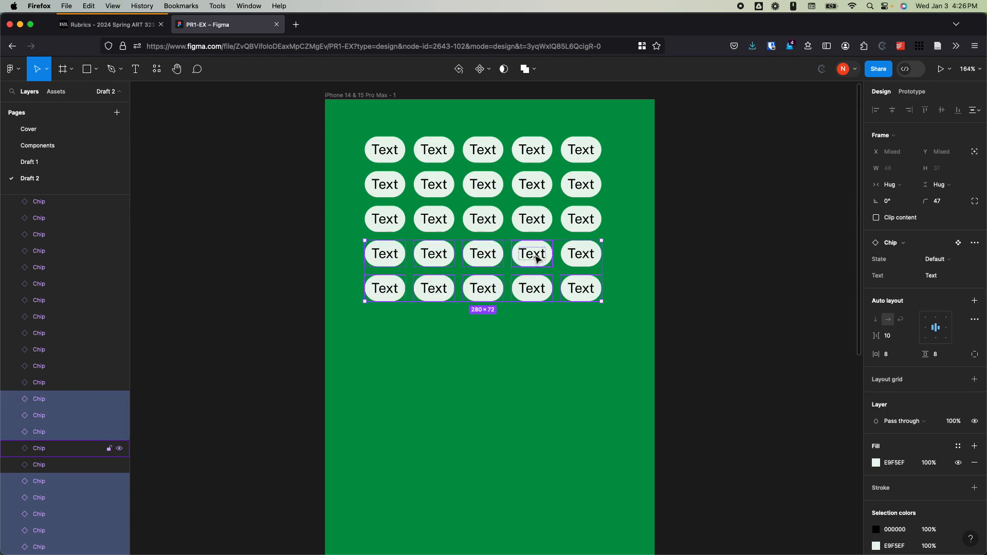
pyautogui.keyDown('shift'); pyautogui.click(529, 257); pyautogui.keyUp('shift')
pyautogui.keyDown('shift'); pyautogui.click(580, 254); pyautogui.keyUp('shift')
pyautogui.press('Delete')
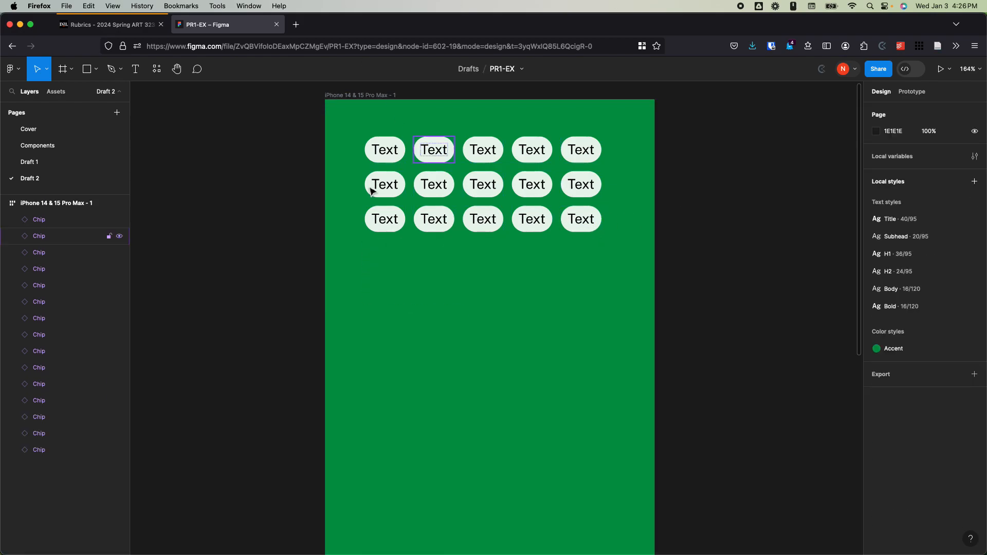
# Step: Set the iPhone 14 & 15 Pro Max - 1 frame's auto layout direction to vertical
pyautogui.scroll(-2, 334, 242)
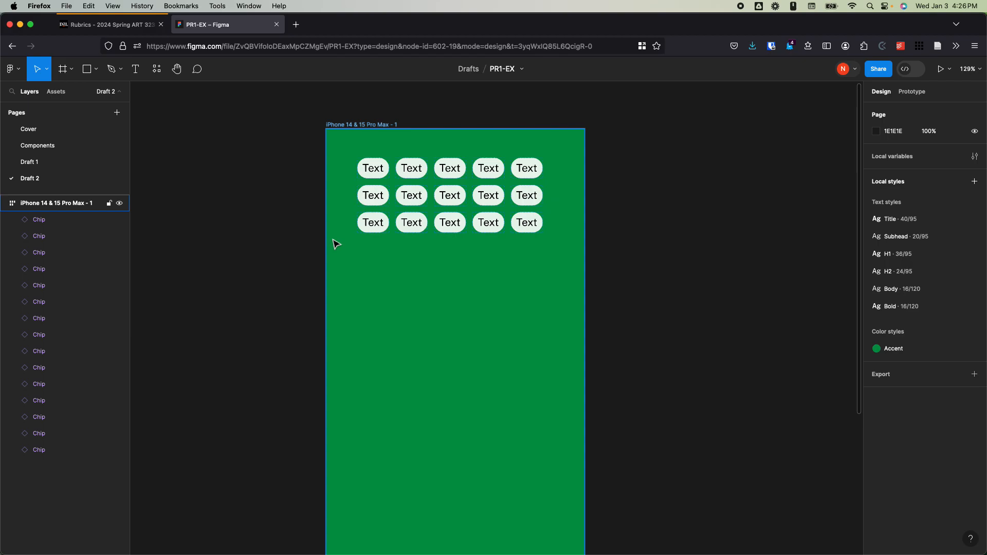
pyautogui.click(6, 205)
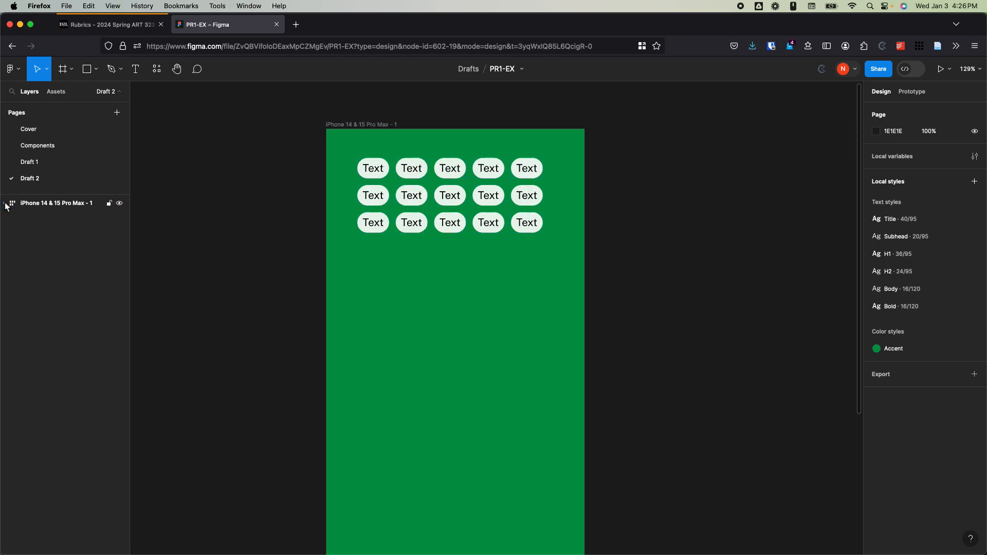
pyautogui.click(53, 205)
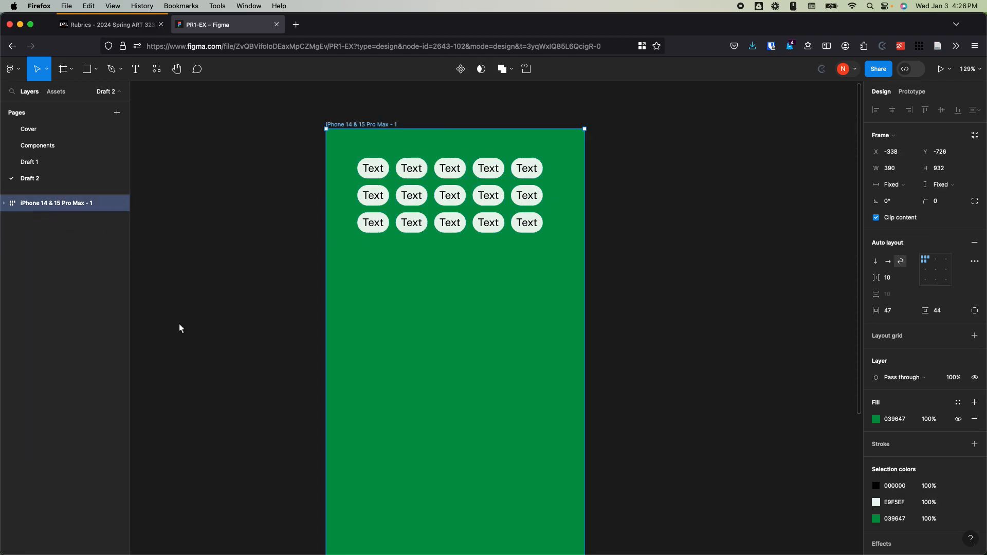
pyautogui.click(876, 262)
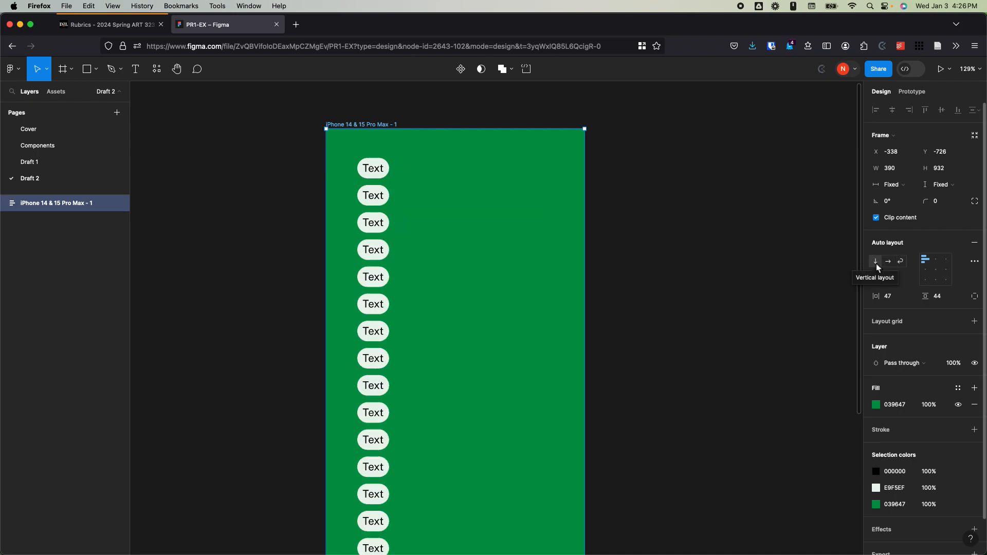
pyautogui.scroll(-2, 536, 254)
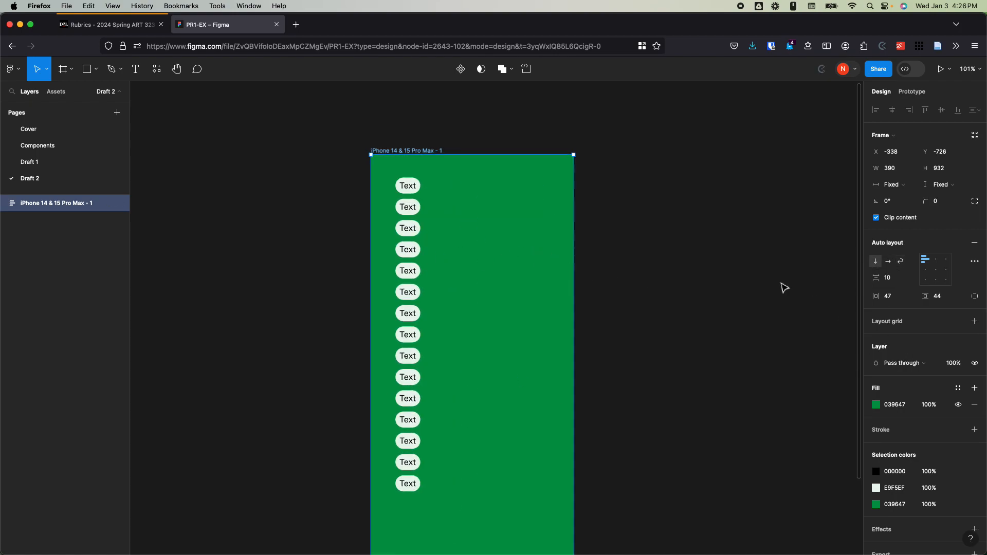
# Step: Select all the Chip instances in the column and wrap them in a nested auto layout frame
pyautogui.click(3, 204)
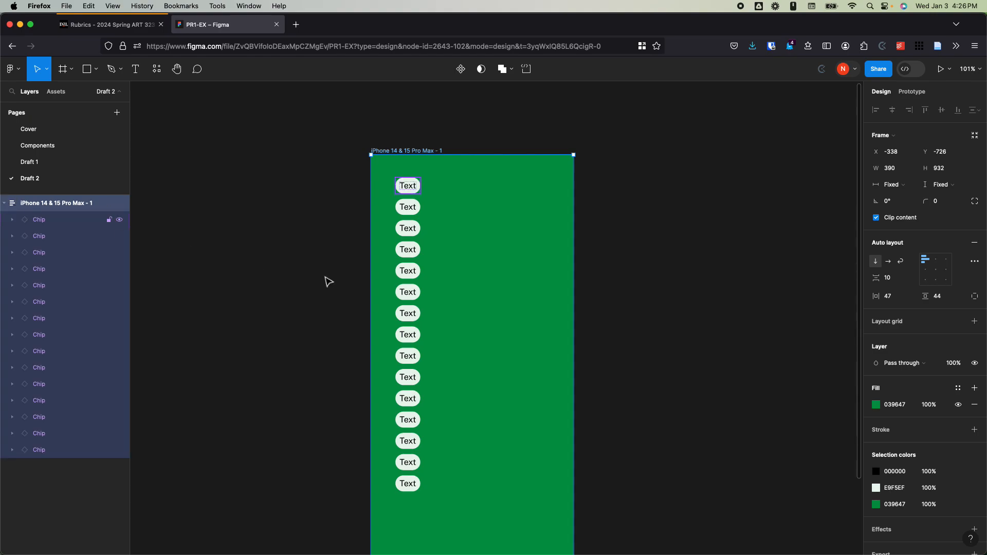
pyautogui.click(411, 191)
pyautogui.moveTo(413, 236); pyautogui.dragTo(405, 486)
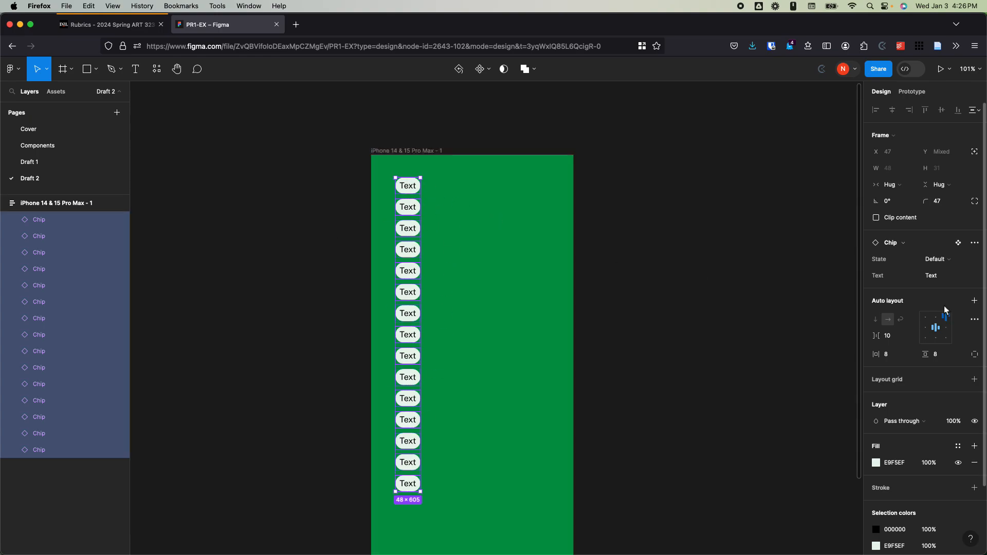
pyautogui.click(975, 302)
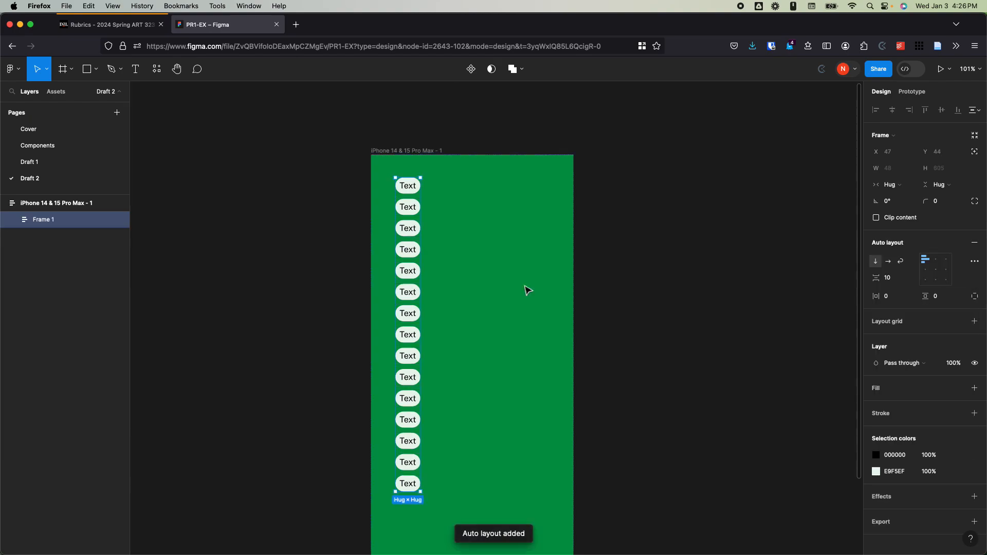
# Step: Rename the nested auto layout frame that holds the chips as Chips
pyautogui.click(13, 220)
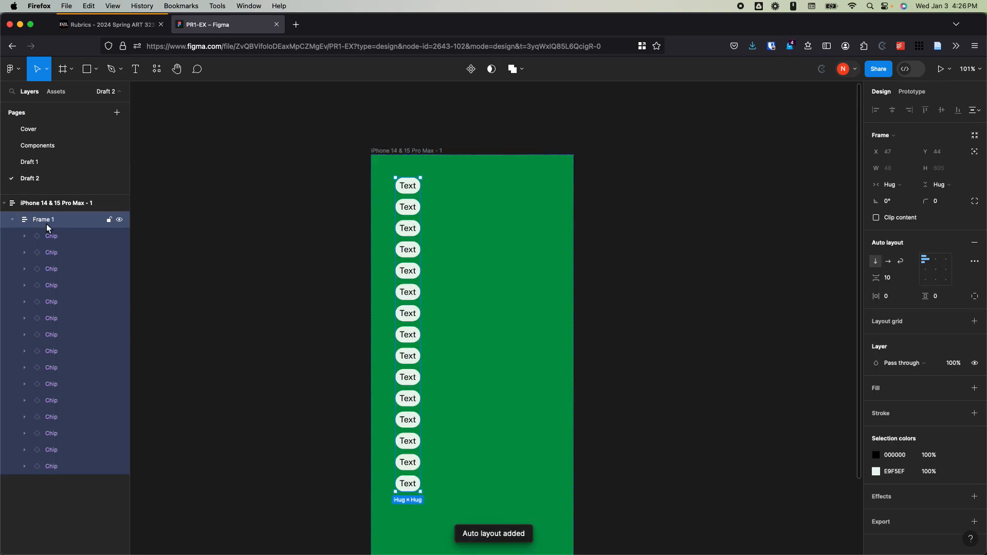
pyautogui.click(13, 220)
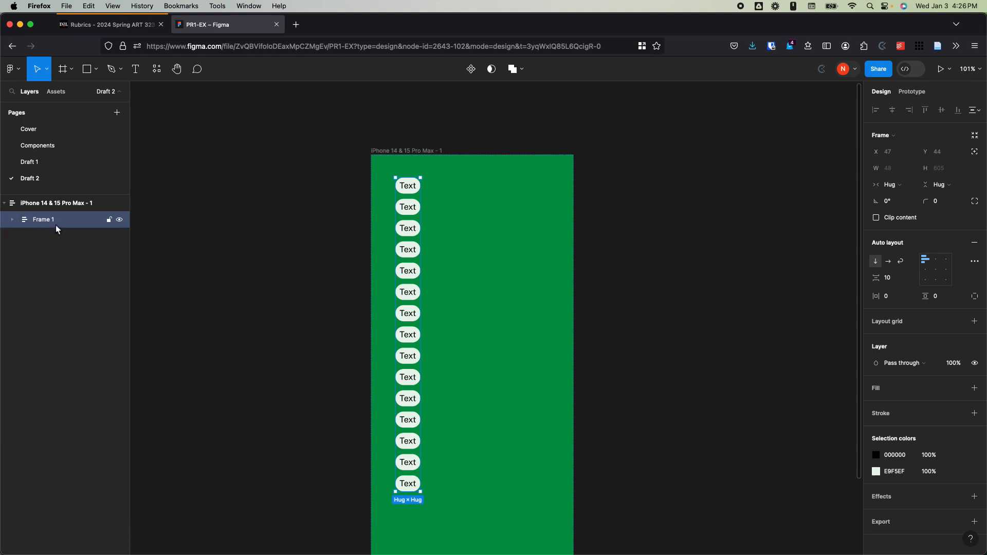
pyautogui.doubleClick(55, 221)
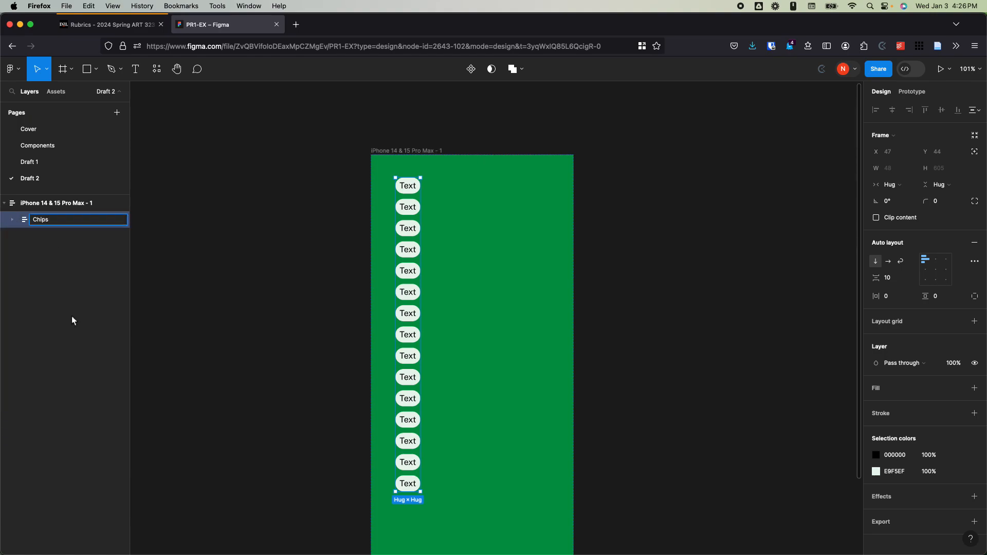
pyautogui.press('Return')
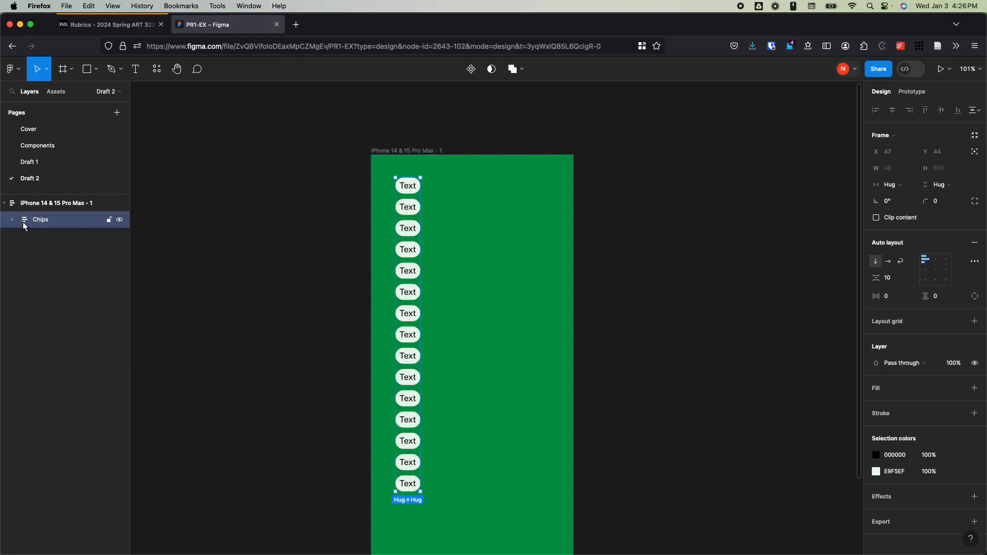
# Step: Turn on wrapping for the Chips frame and resize it to about 311 × 201
pyautogui.click(902, 262)
pyautogui.moveTo(843, 196); pyautogui.dragTo(558, 282)
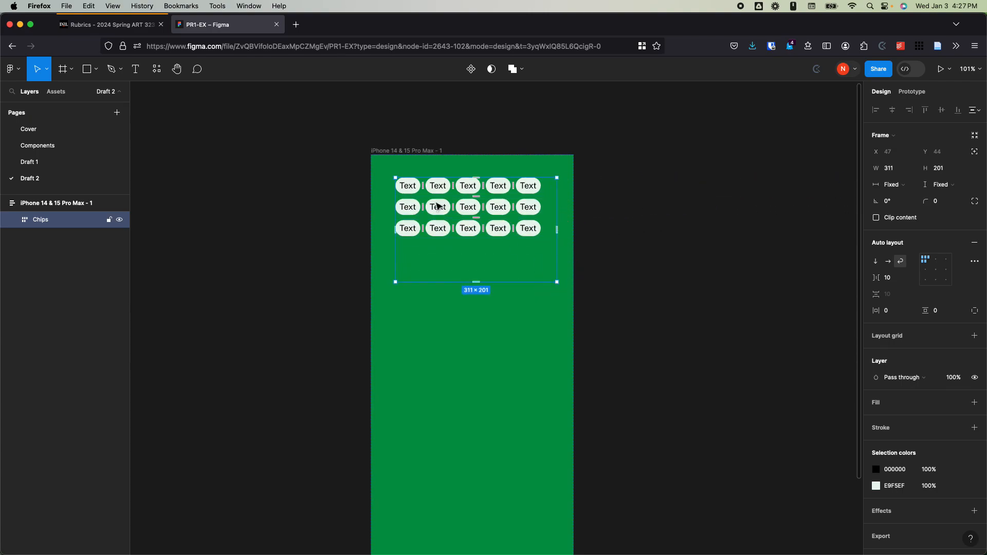
pyautogui.click(975, 262)
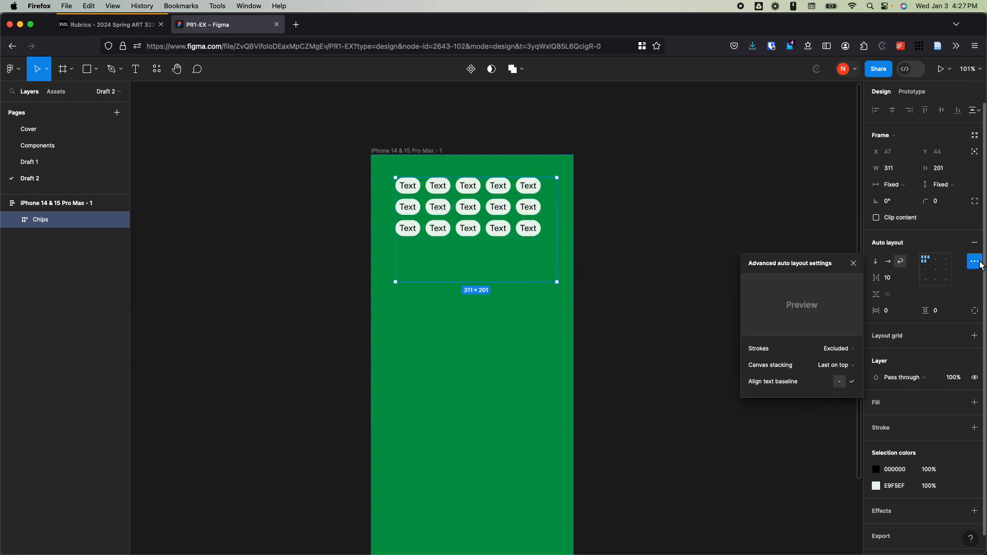
pyautogui.click(975, 261)
pyautogui.click(489, 320)
pyautogui.click(505, 227)
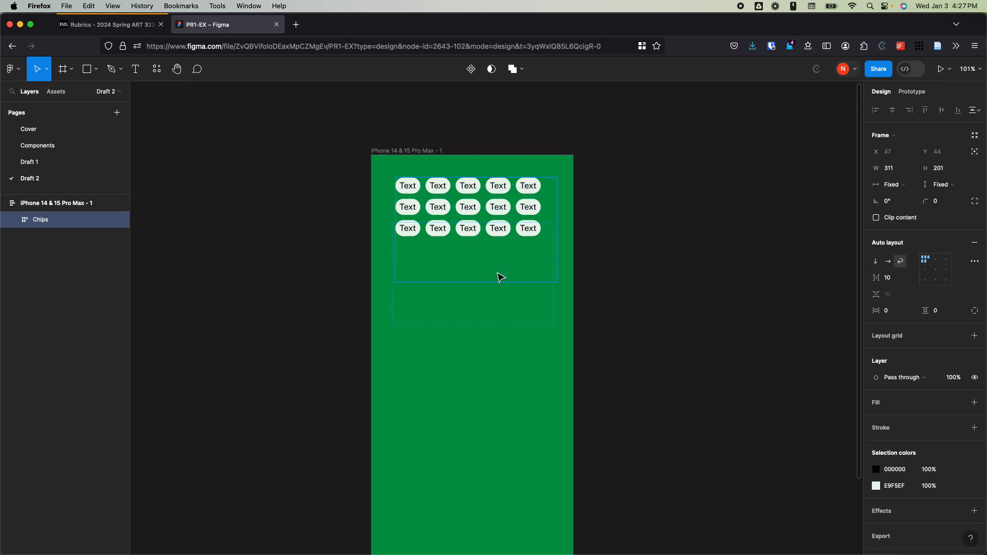
# Step: Draw a rectangle about 307 × 231 inside the phone frame, placed above the Chips frame
pyautogui.click(425, 151)
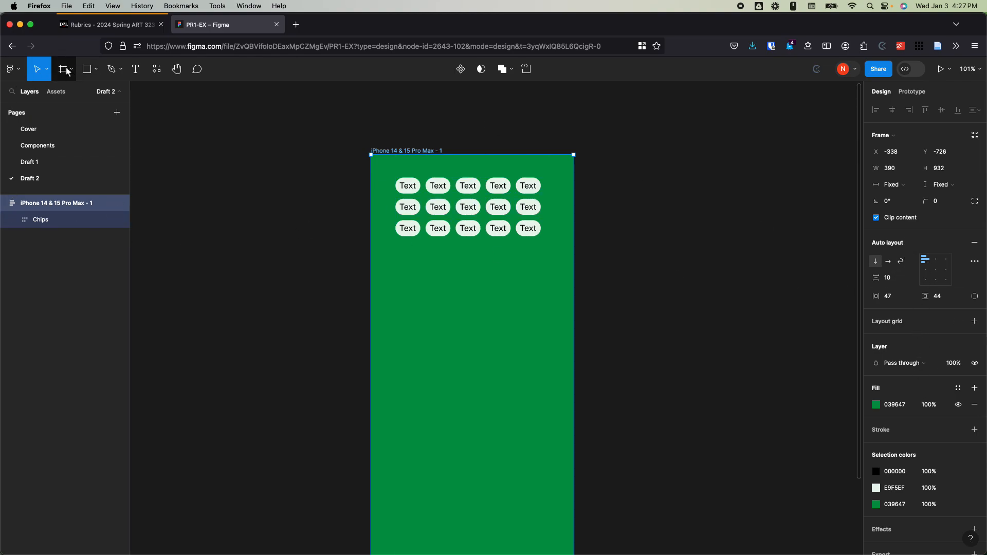
pyautogui.click(87, 69)
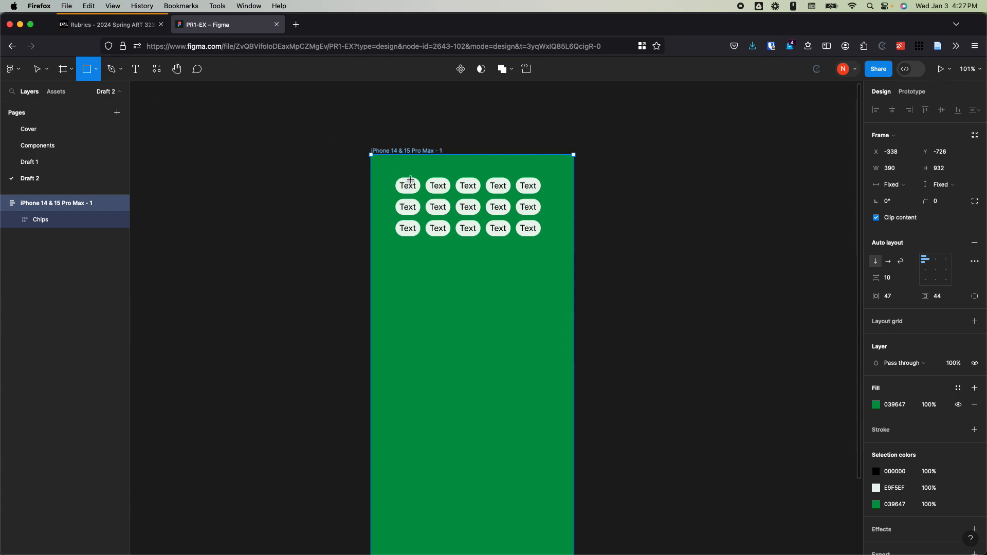
pyautogui.moveTo(399, 178)
pyautogui.mouseDown()
pyautogui.moveTo(406, 215)
pyautogui.moveTo(545, 379)
pyautogui.moveTo(557, 298)
pyautogui.mouseUp()
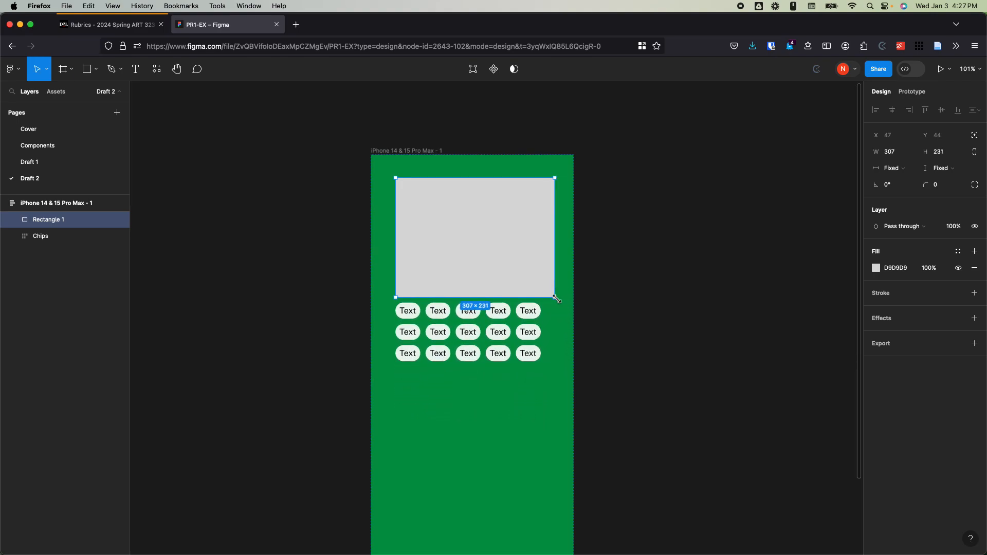
pyautogui.click(66, 309)
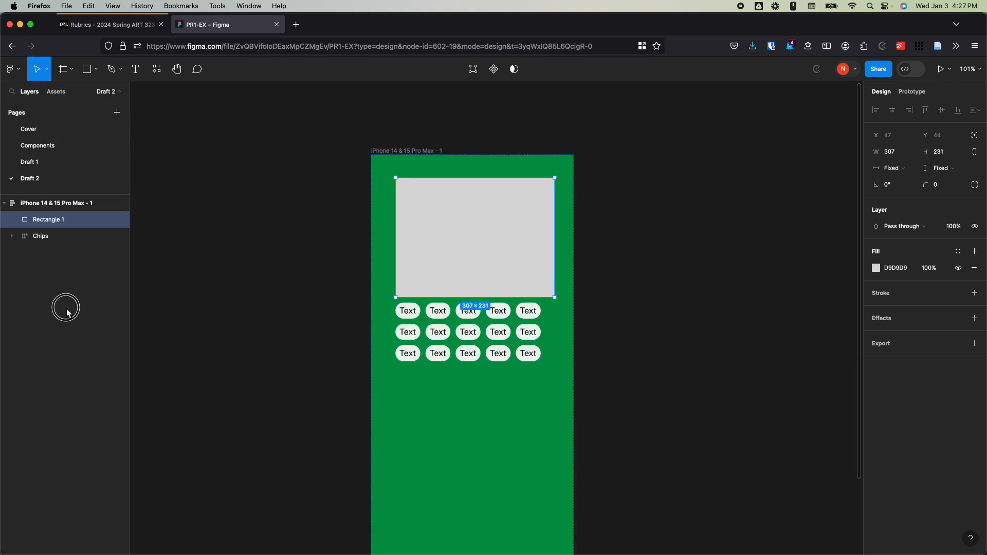
# Step: Try to reposition the Chips frame over the rectangle within the phone frame's auto layout
pyautogui.click(27, 202)
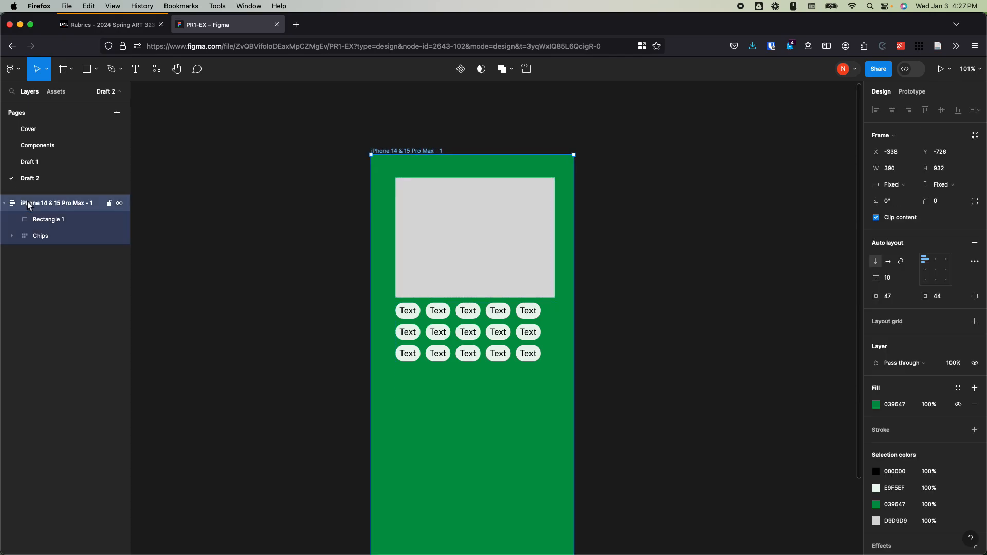
pyautogui.click(47, 237)
pyautogui.moveTo(474, 315); pyautogui.dragTo(470, 214)
pyautogui.click(489, 355)
pyautogui.moveTo(489, 355); pyautogui.dragTo(492, 248)
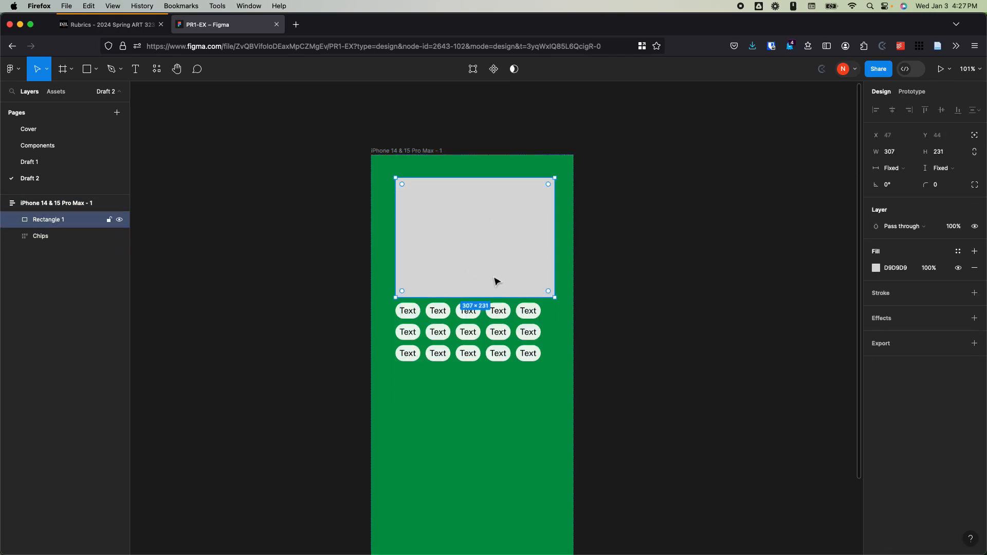
pyautogui.moveTo(476, 344); pyautogui.dragTo(478, 247)
pyautogui.moveTo(478, 380); pyautogui.dragTo(478, 278)
pyautogui.click(32, 203)
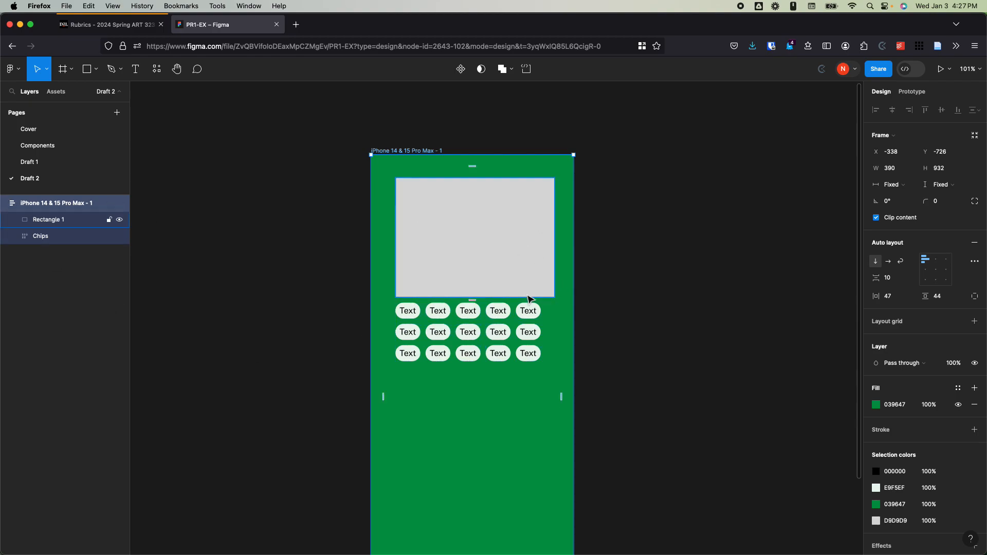
pyautogui.click(555, 366)
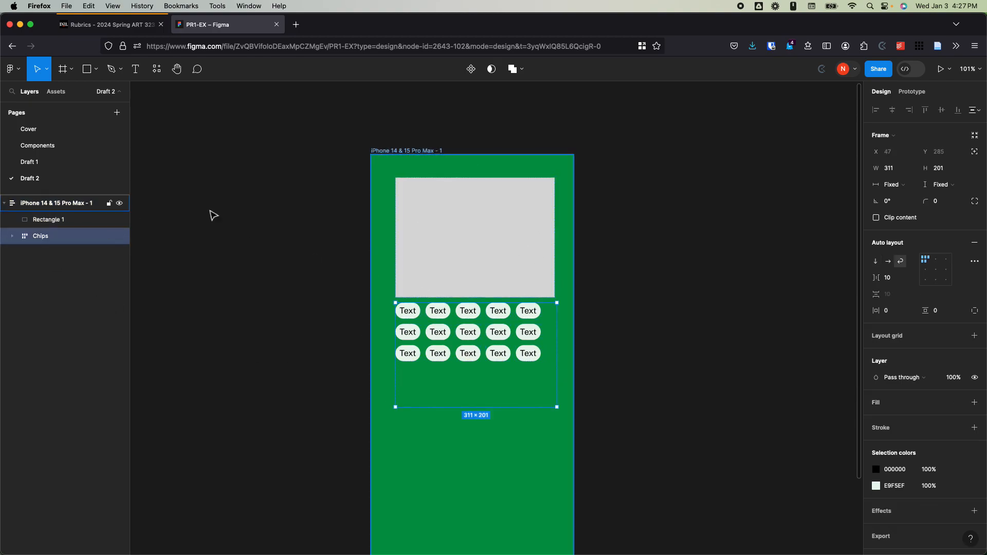
pyautogui.click(490, 277)
pyautogui.click(41, 203)
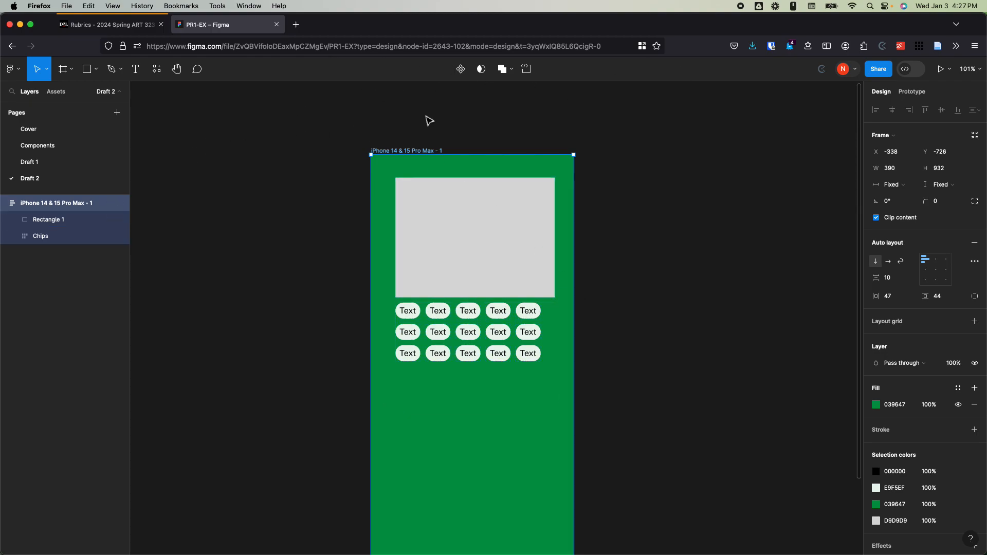
pyautogui.click(474, 249)
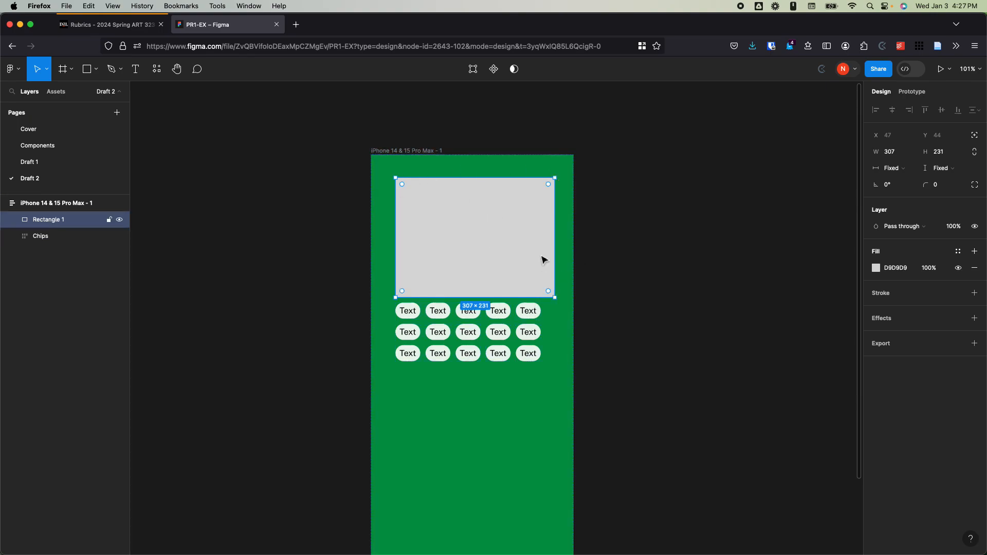
# Step: Move the phone frame on the canvas to X -370, Y -730
pyautogui.click(412, 150)
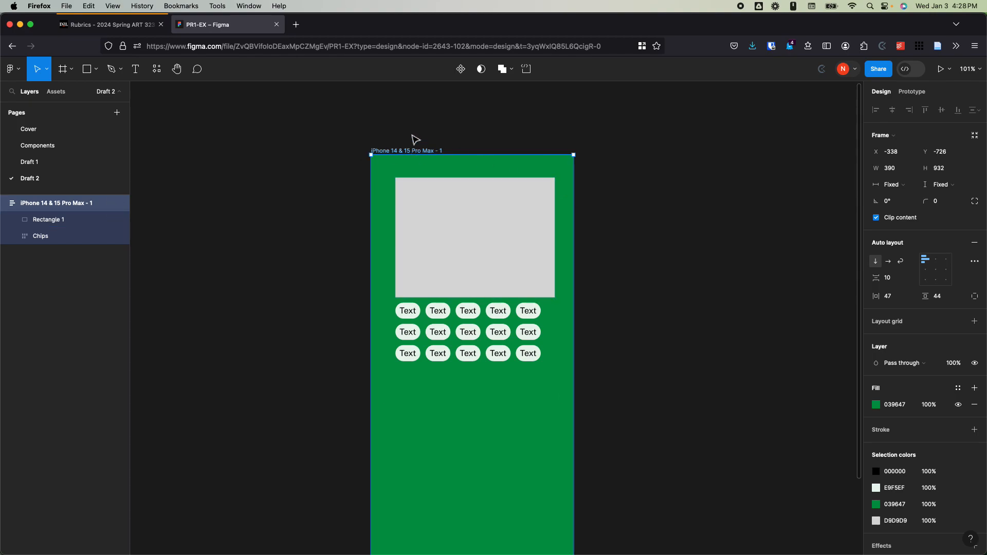
pyautogui.moveTo(450, 211); pyautogui.dragTo(433, 210)
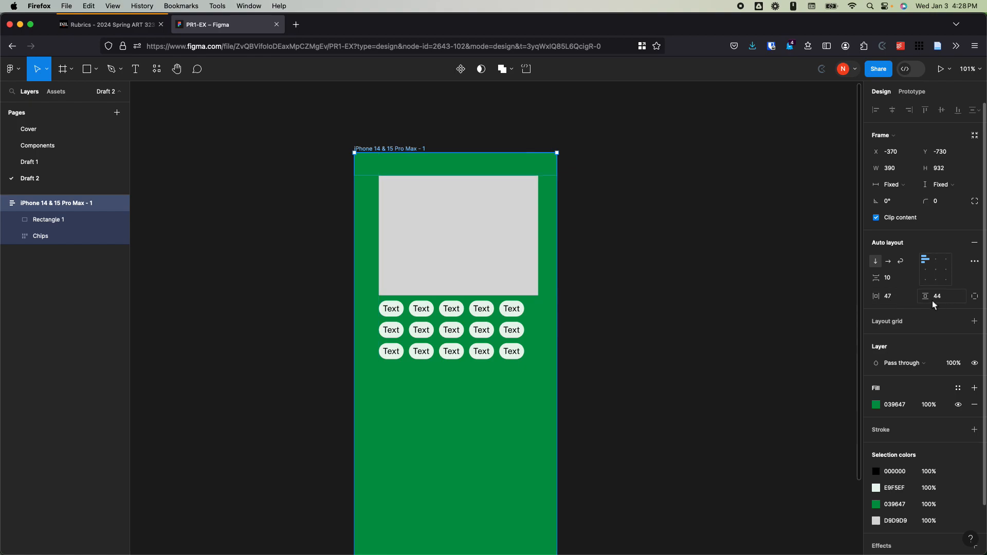
# Step: Set the phone frame's auto layout alignment to top center
pyautogui.click(501, 239)
pyautogui.click(372, 231)
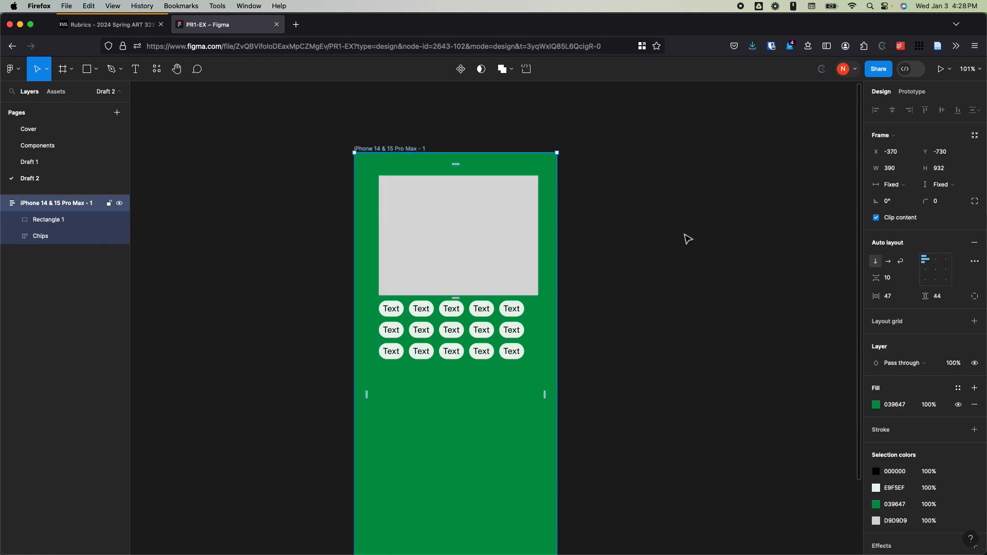
pyautogui.click(897, 297)
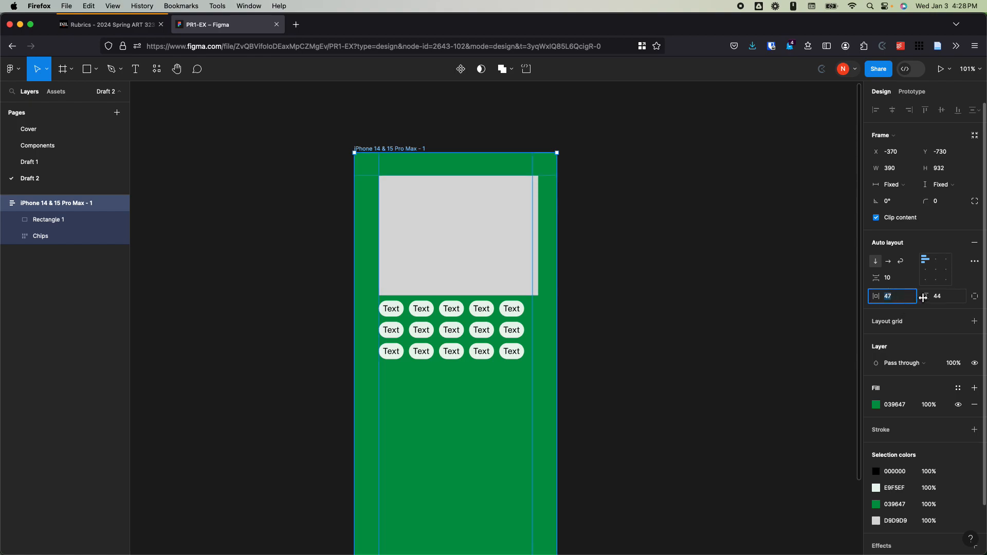
pyautogui.click(936, 259)
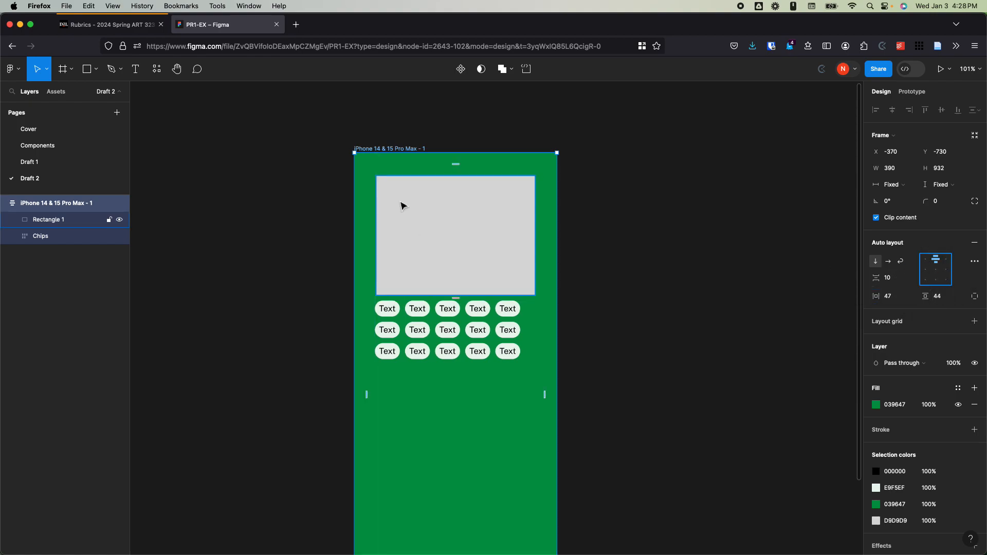
pyautogui.click(405, 137)
# Step: Set the rectangle's horizontal resizing to Fill container within the phone frame
pyautogui.click(456, 223)
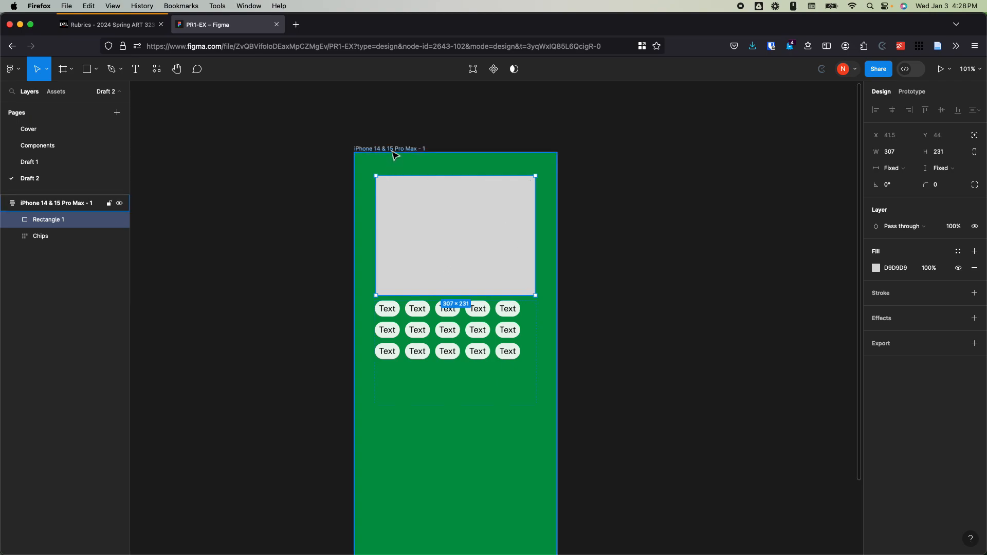
pyautogui.click(911, 171)
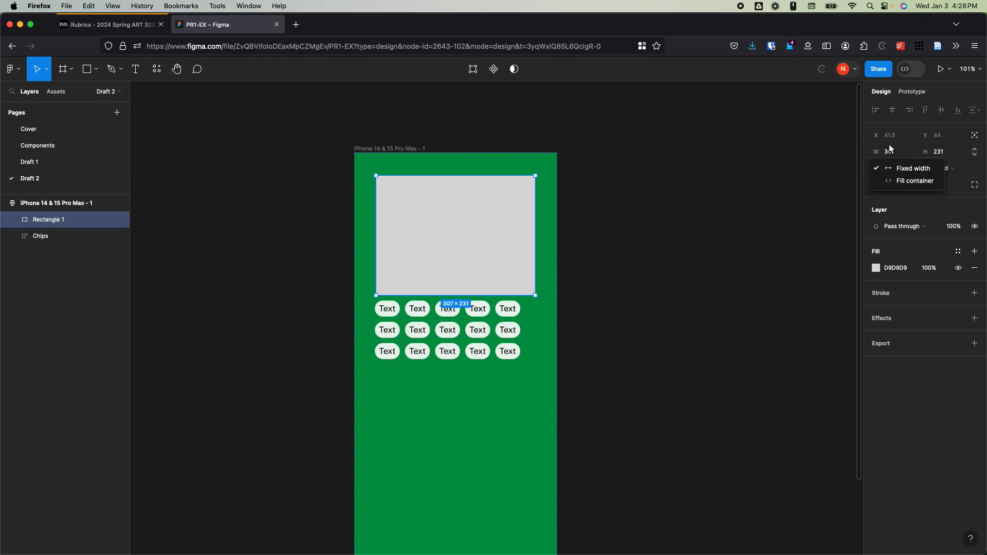
pyautogui.click(905, 169)
pyautogui.click(905, 172)
pyautogui.click(905, 174)
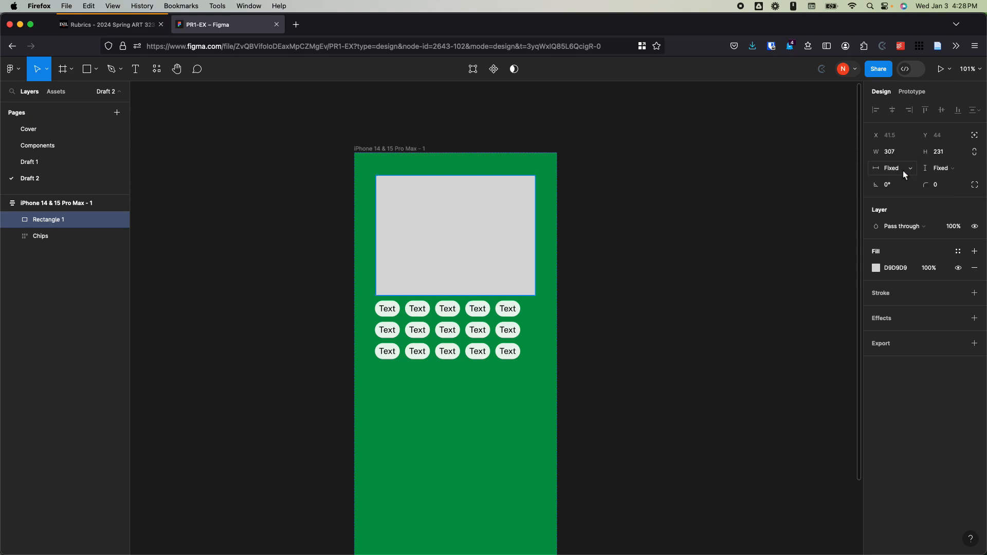
pyautogui.click(954, 174)
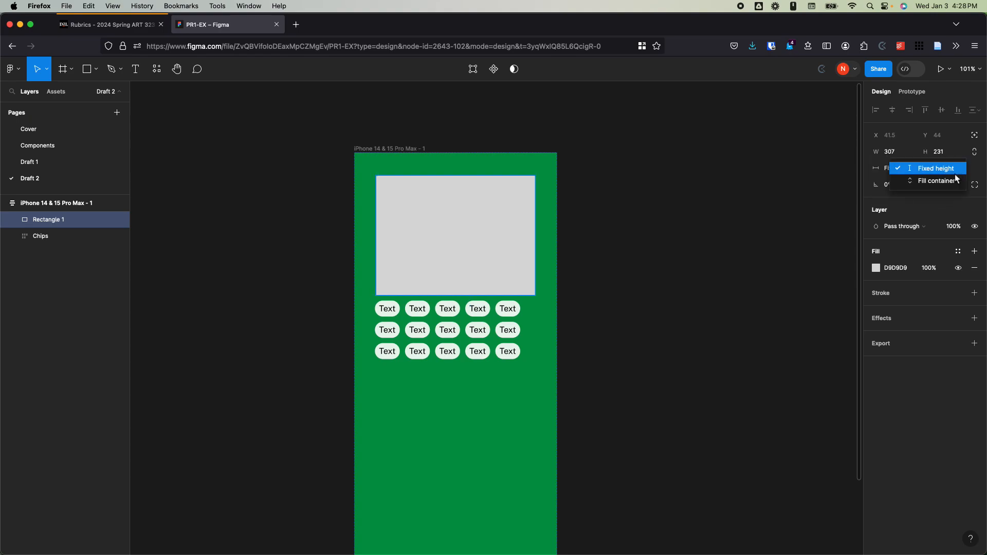
pyautogui.click(885, 171)
pyautogui.click(888, 169)
pyautogui.click(912, 182)
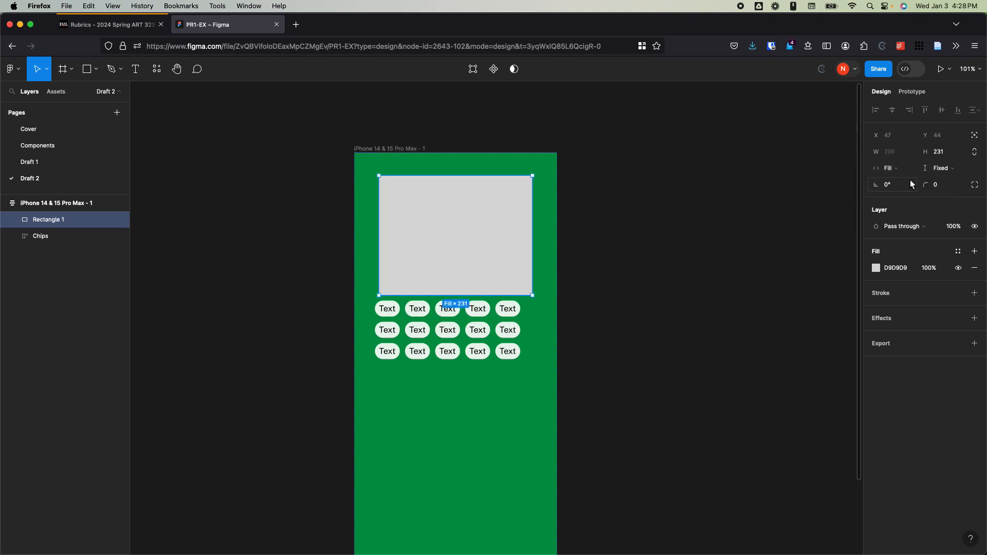
# Step: Widen the phone frame to about 407 and set the Chips frame's horizontal resizing to Fill container
pyautogui.click(400, 148)
pyautogui.moveTo(557, 232)
pyautogui.mouseDown()
pyautogui.moveTo(785, 225)
pyautogui.moveTo(493, 223)
pyautogui.moveTo(767, 225)
pyautogui.moveTo(566, 233)
pyautogui.mouseUp()
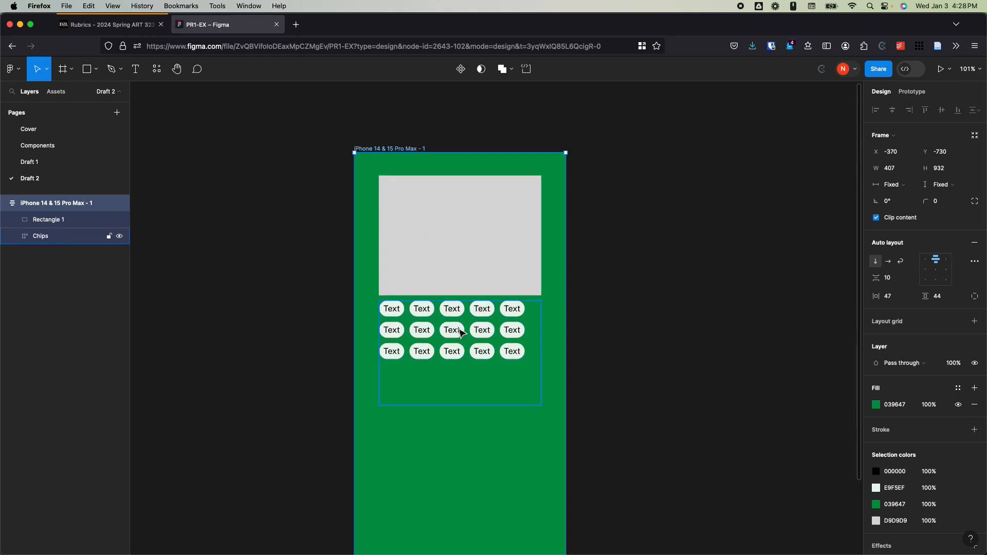
pyautogui.click(461, 334)
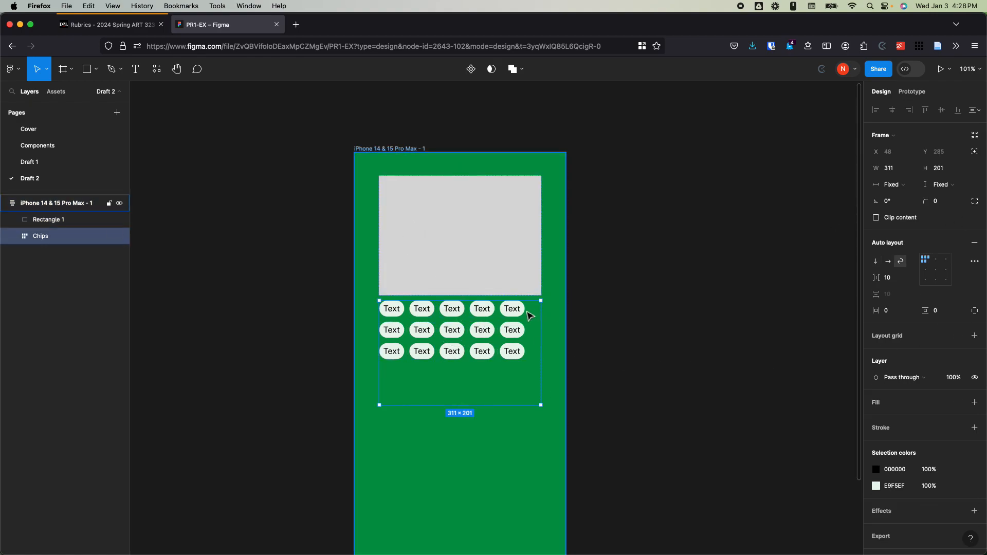
pyautogui.click(892, 184)
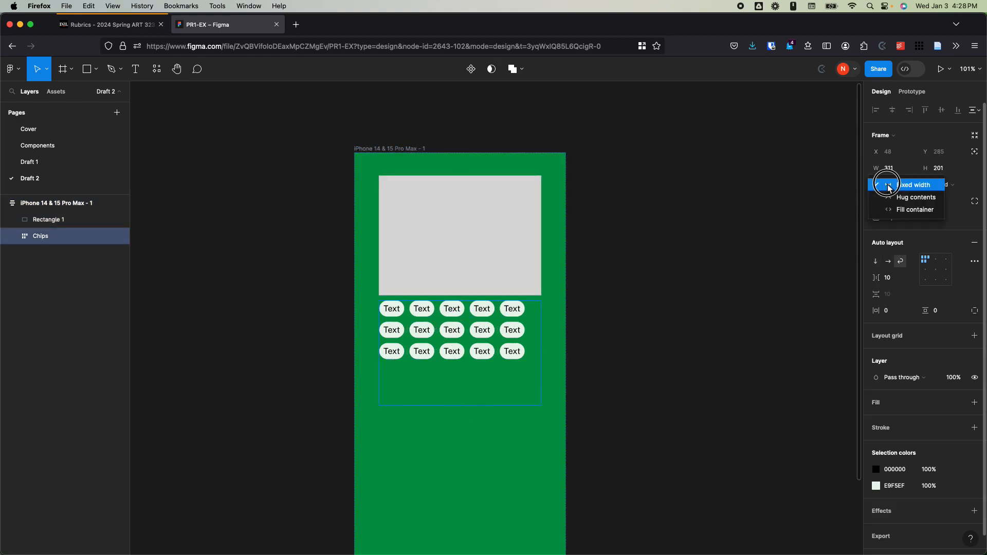
pyautogui.click(903, 209)
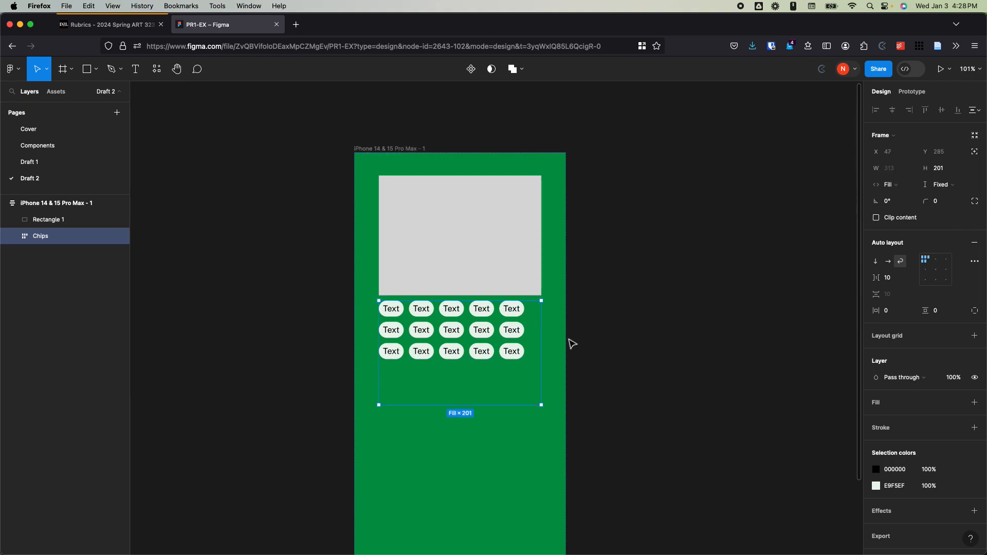
# Step: Widen the phone frame to about 417 and increase the vertical gap between its items to 29
pyautogui.click(420, 150)
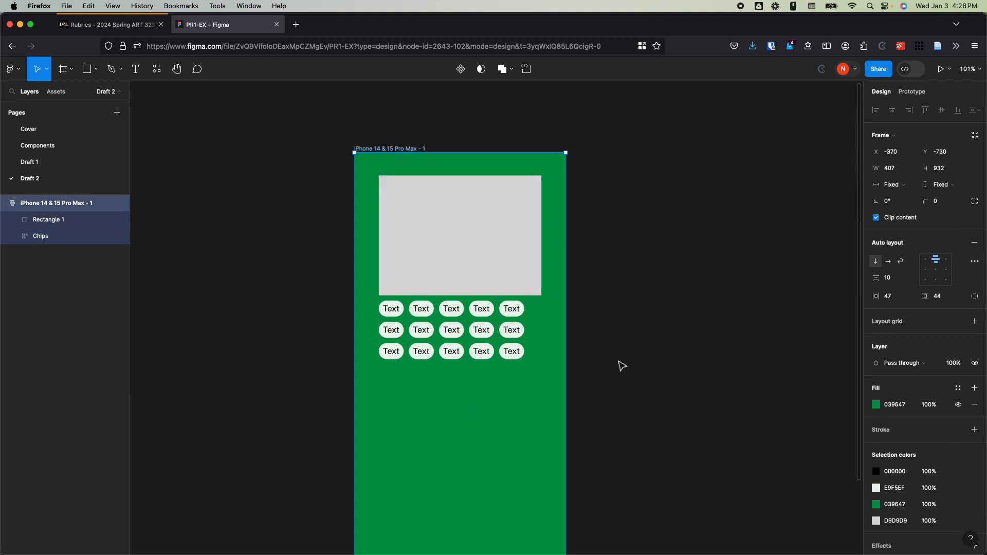
pyautogui.moveTo(567, 365)
pyautogui.mouseDown()
pyautogui.moveTo(672, 359)
pyautogui.moveTo(540, 366)
pyautogui.moveTo(641, 370)
pyautogui.moveTo(571, 361)
pyautogui.mouseUp()
pyautogui.click(487, 335)
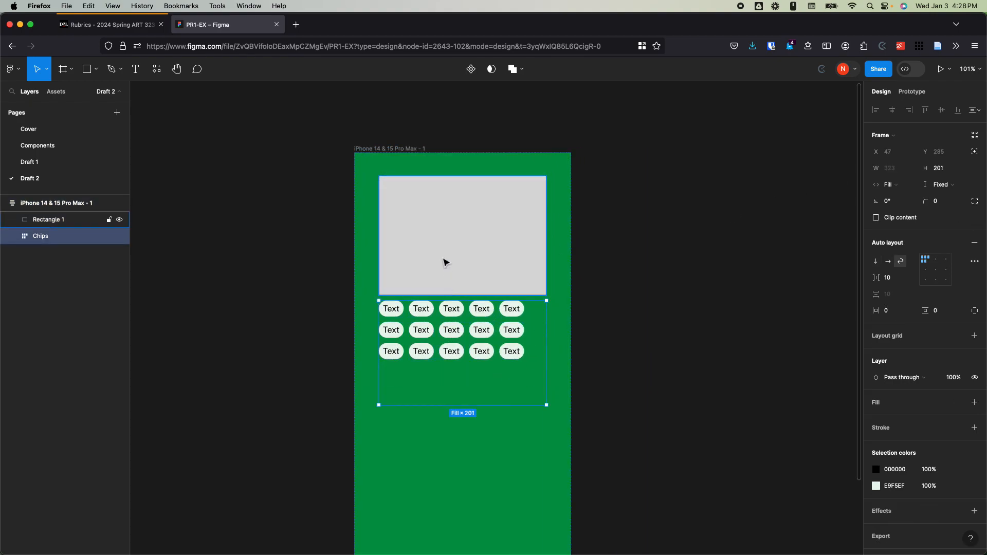
pyautogui.click(434, 236)
pyautogui.click(452, 308)
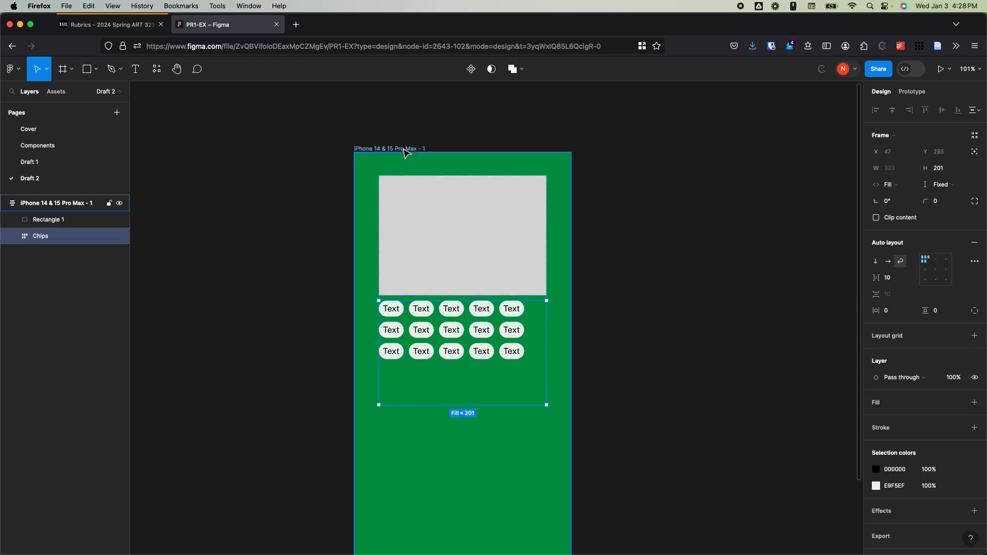
pyautogui.click(408, 149)
pyautogui.moveTo(464, 299); pyautogui.dragTo(467, 305)
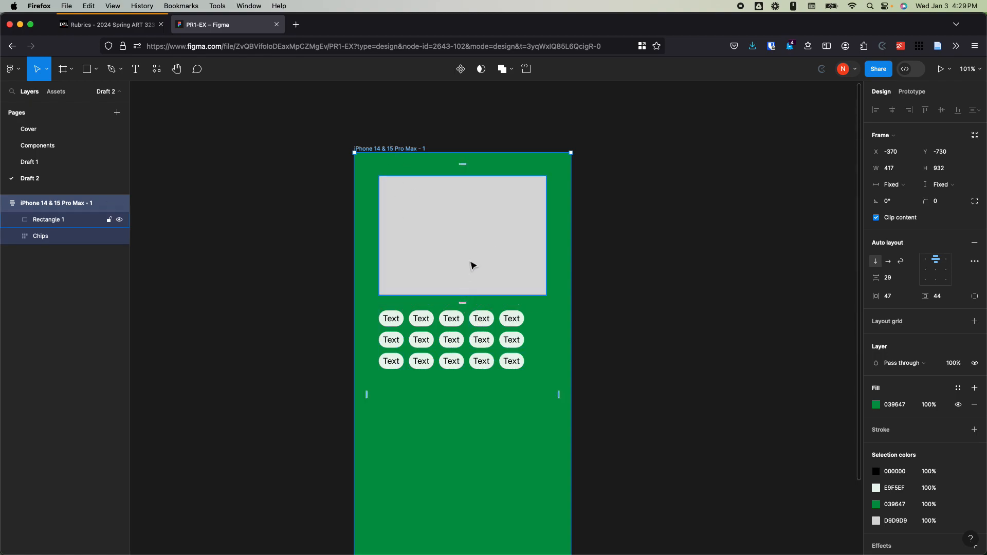
# Step: Duplicate the rectangle below the Chips frame and set the Chips frame's vertical resizing to Hug contents
pyautogui.click(468, 278)
pyautogui.moveTo(473, 256); pyautogui.dragTo(453, 381)
pyautogui.click(465, 363)
pyautogui.click(944, 185)
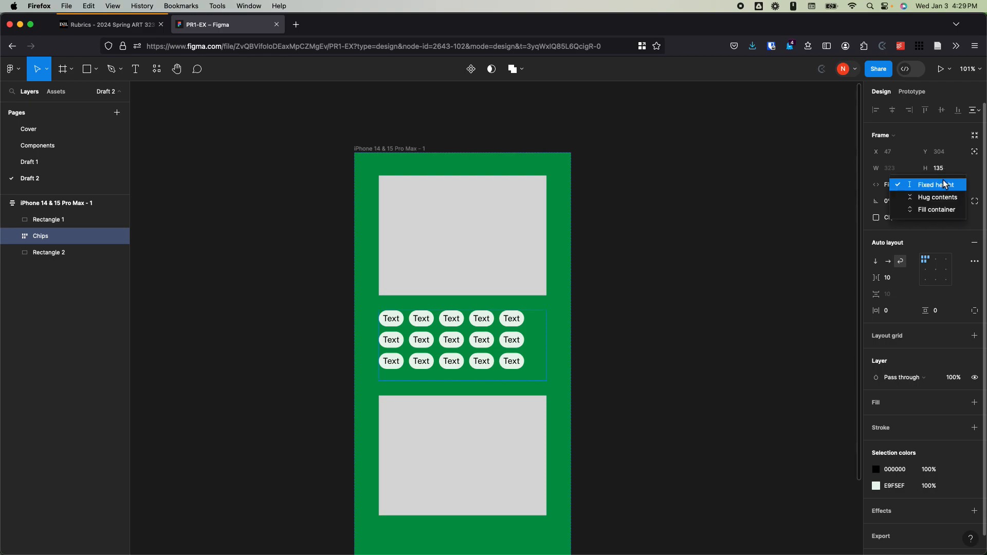
pyautogui.click(925, 198)
pyautogui.click(612, 261)
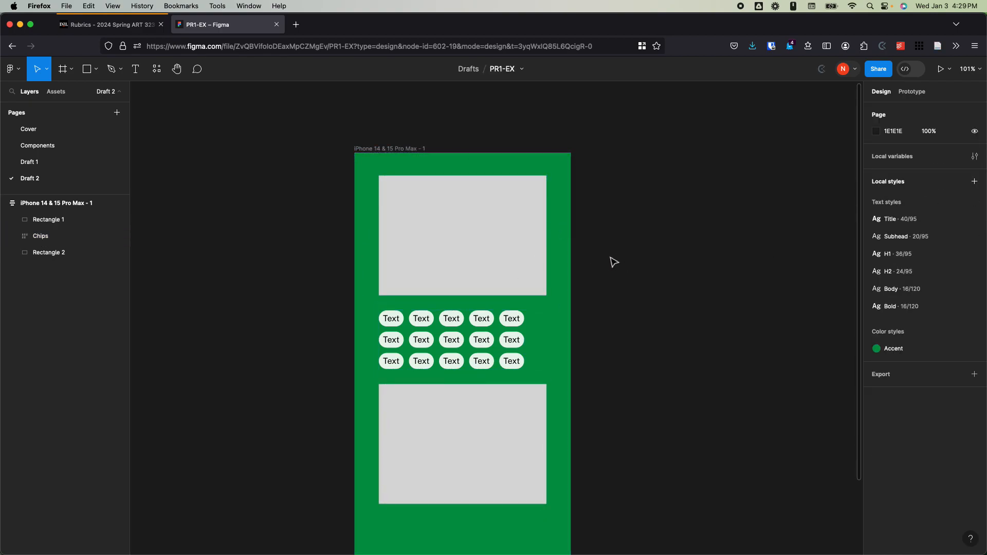
# Step: Set the Chips frame's auto layout alignment to top center
pyautogui.scroll(-3, 612, 260)
pyautogui.click(502, 273)
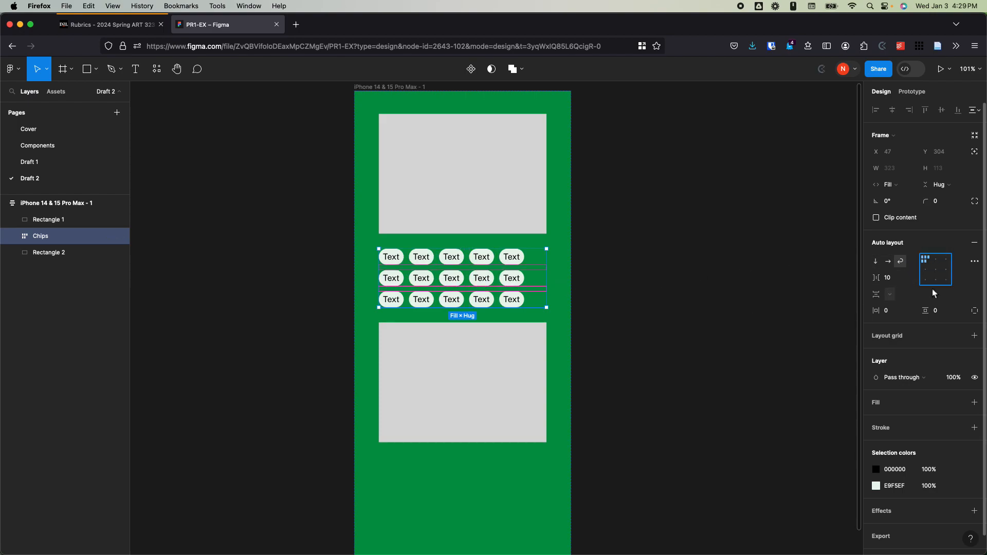
pyautogui.click(936, 261)
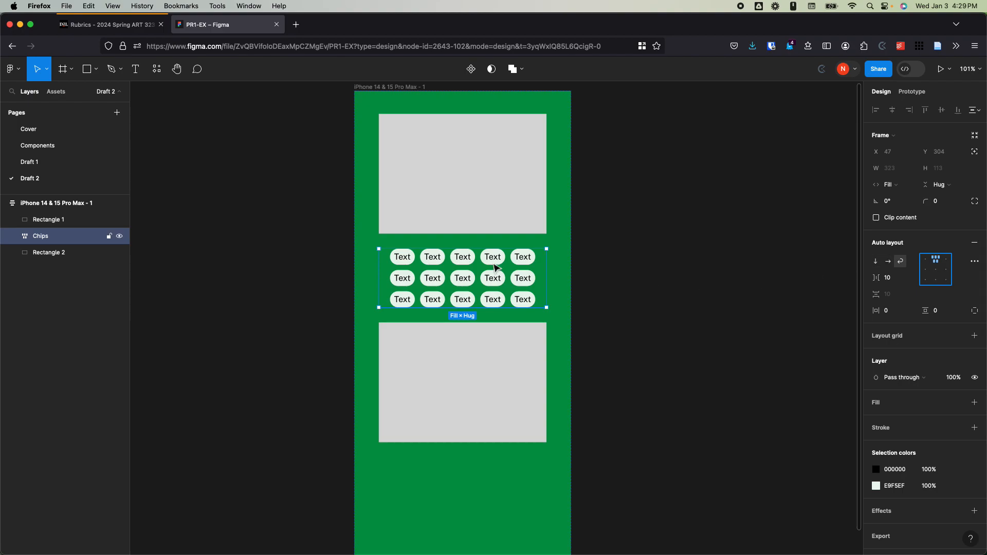
pyautogui.click(640, 212)
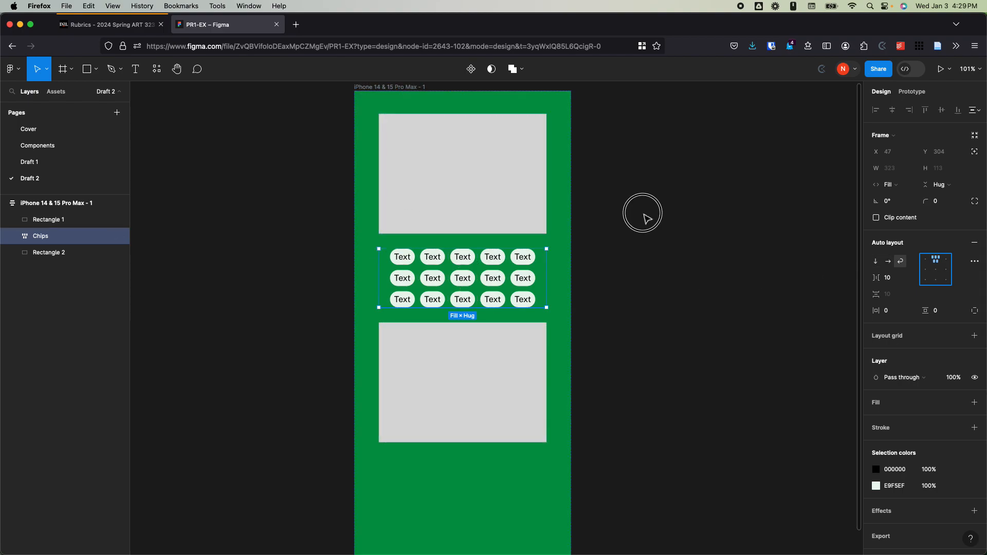
# Step: Duplicate the Chips frame beneath the second rectangle in the phone frame
pyautogui.click(414, 379)
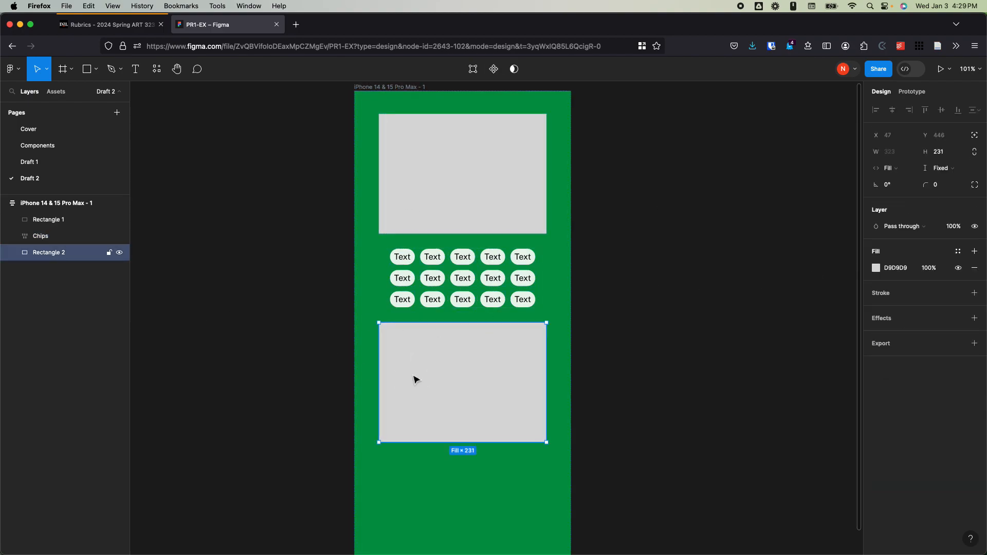
pyautogui.click(441, 306)
pyautogui.moveTo(441, 305); pyautogui.dragTo(430, 461)
pyautogui.scroll(-3, 478, 381)
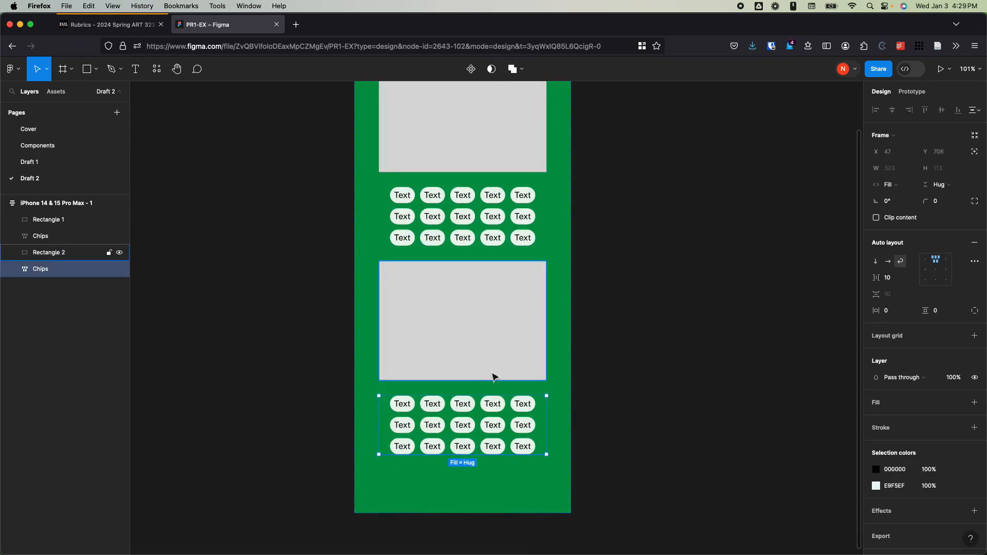
pyautogui.click(674, 375)
pyautogui.click(463, 452)
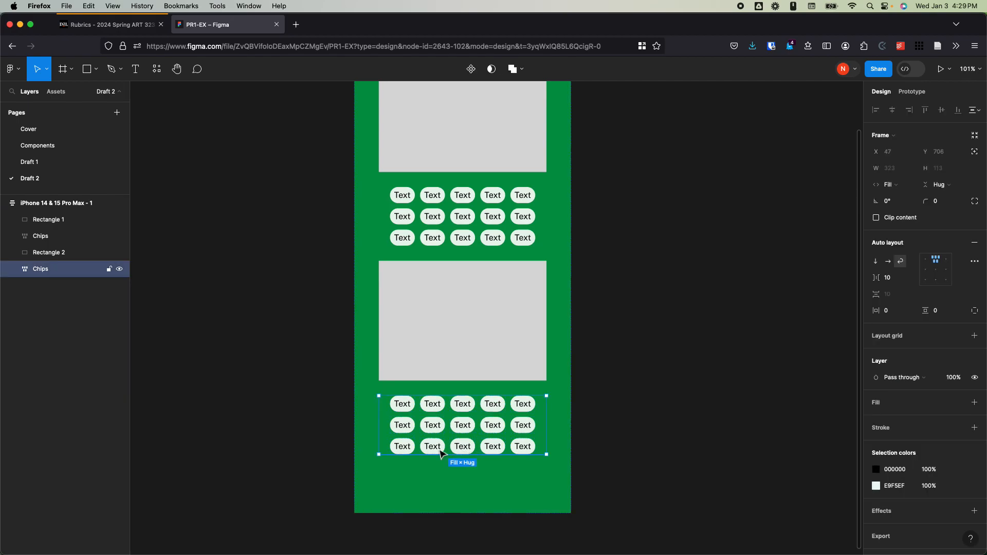
# Step: Stretch the phone frame much wider to test its responsive layout, and narrow it to a width of about 389
pyautogui.scroll(3, 612, 326)
pyautogui.click(391, 87)
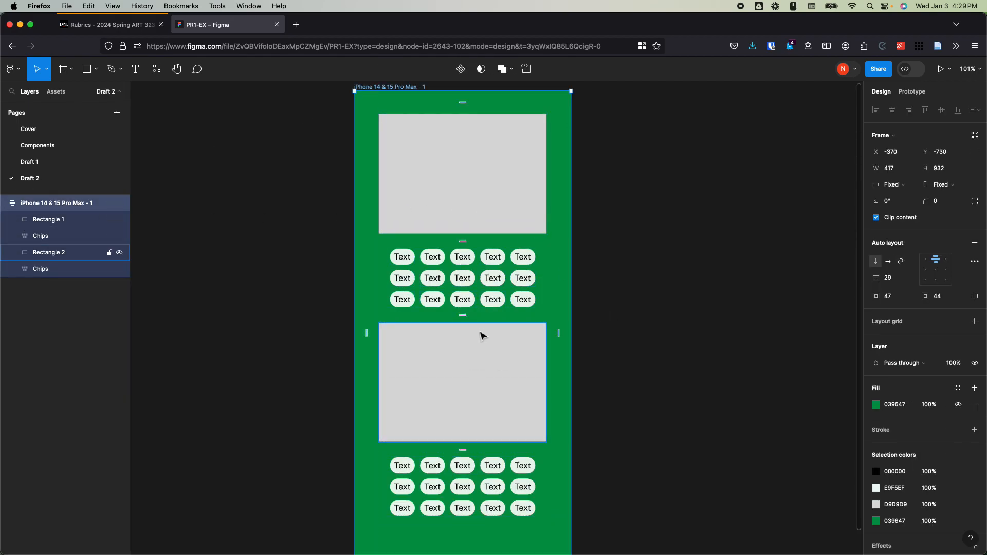
pyautogui.scroll(3, 576, 230)
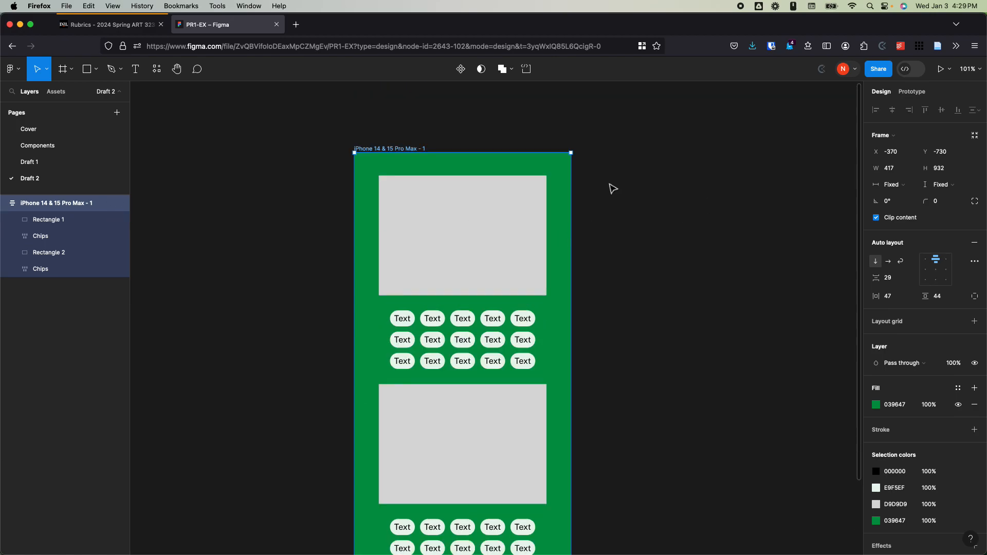
pyautogui.moveTo(576, 226); pyautogui.dragTo(836, 230)
pyautogui.moveTo(855, 224); pyautogui.dragTo(556, 226)
pyautogui.scroll(-2, 622, 229)
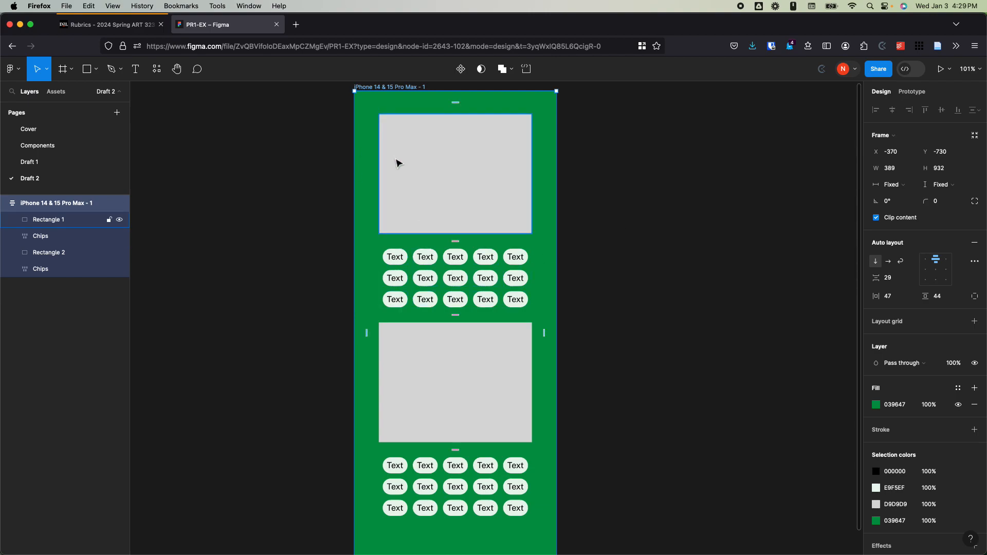